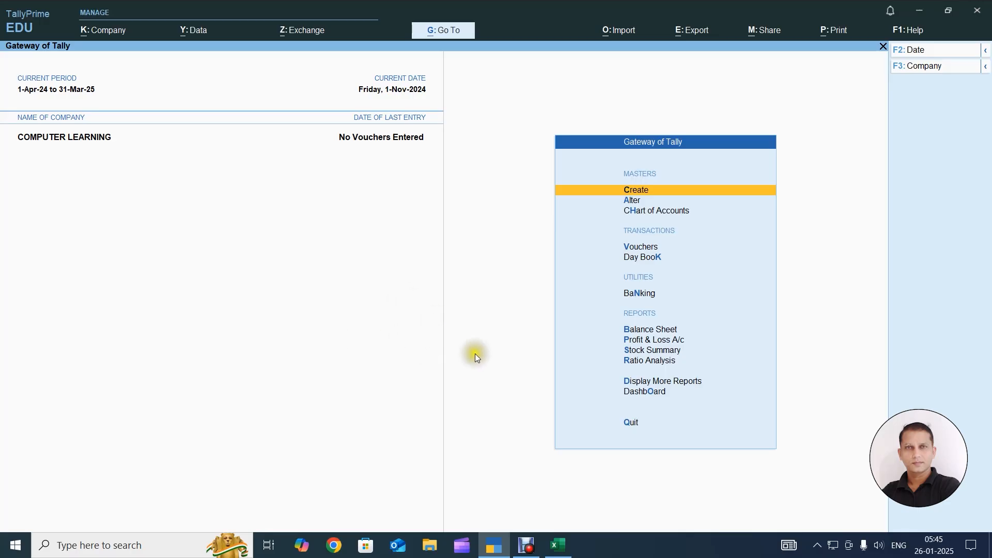
- Switch to the blank Excel workbook and enter the row 1 headers Name of Items, Stock Group, Unit, CGST and SGST
{"action": "left_click", "coordinate": [559, 544]}
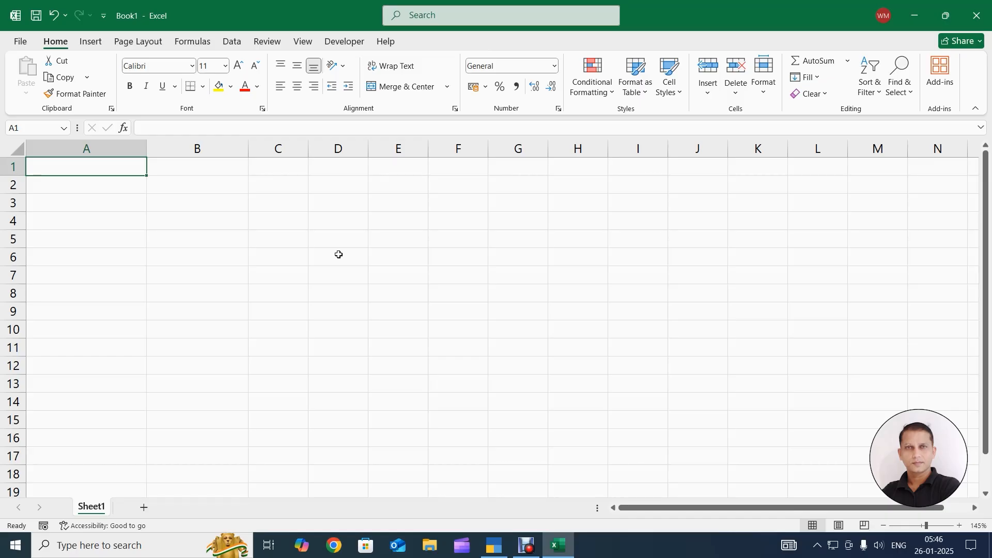
{"action": "type", "text": "Name of Items"}
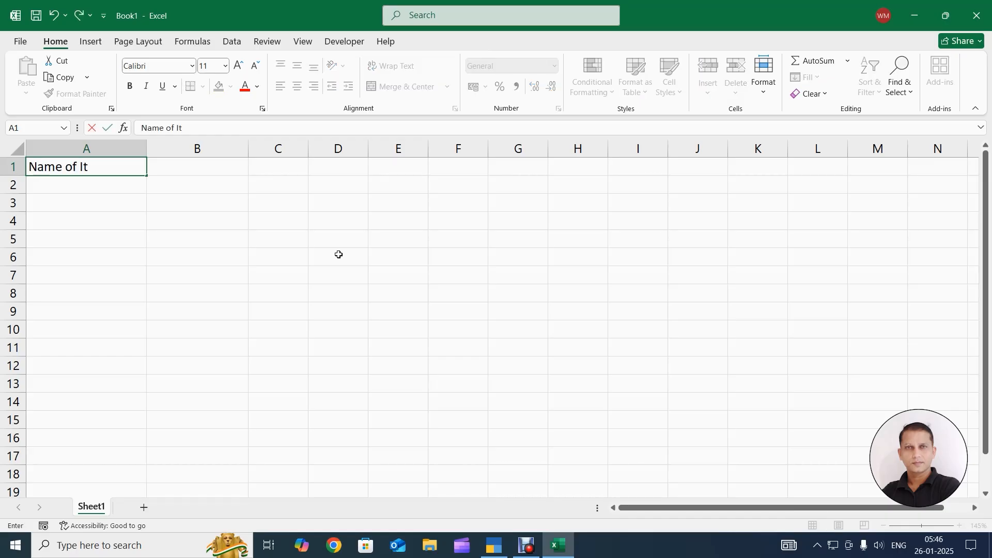
{"action": "key", "text": "Tab"}
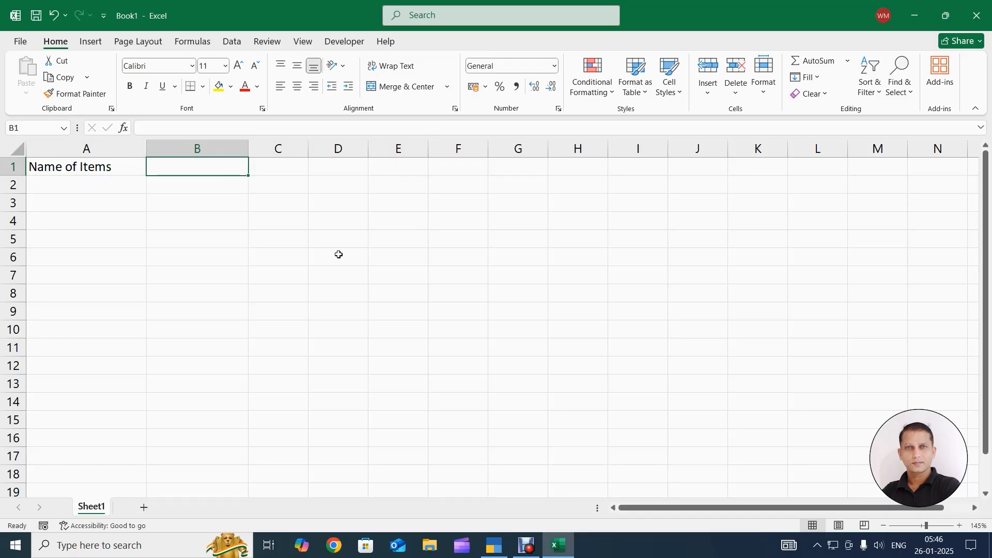
{"action": "type", "text": "S"}
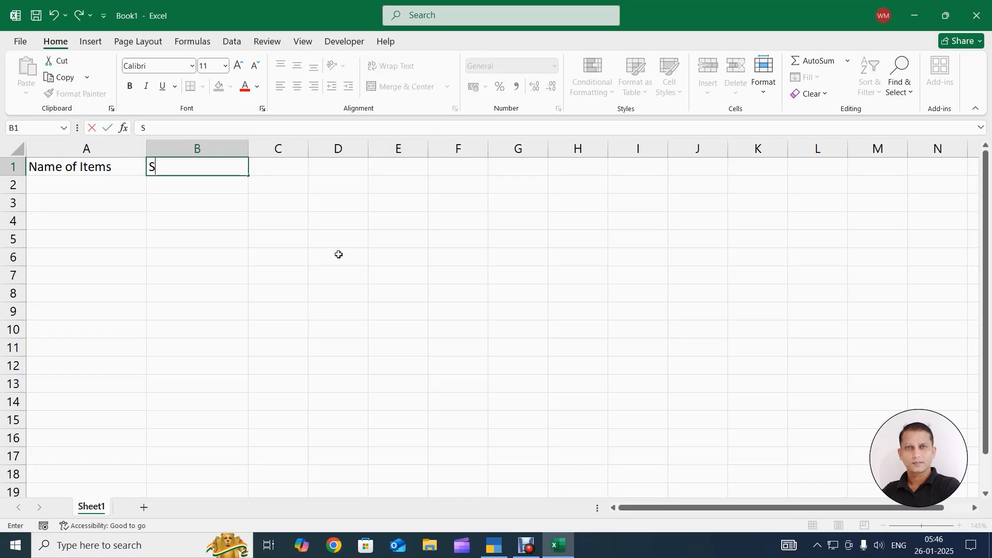
{"action": "type", "text": "tock Group"}
{"action": "key", "text": "Tab"}
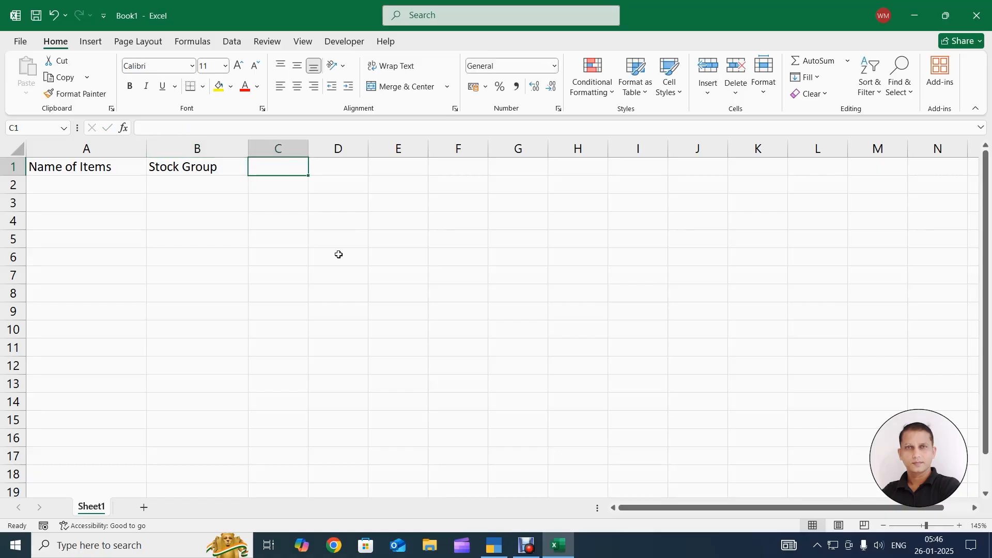
{"action": "type", "text": "Unit"}
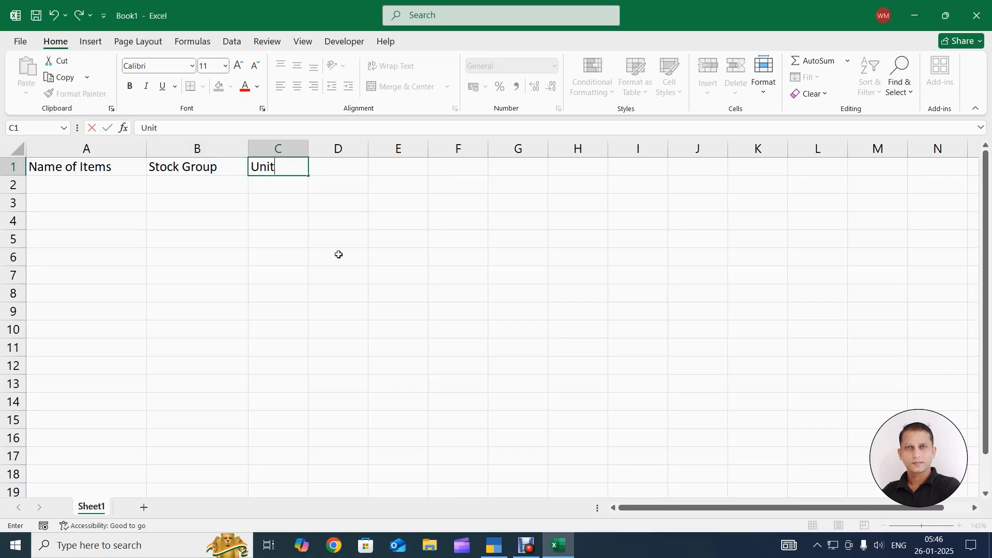
{"action": "key", "text": "Tab"}
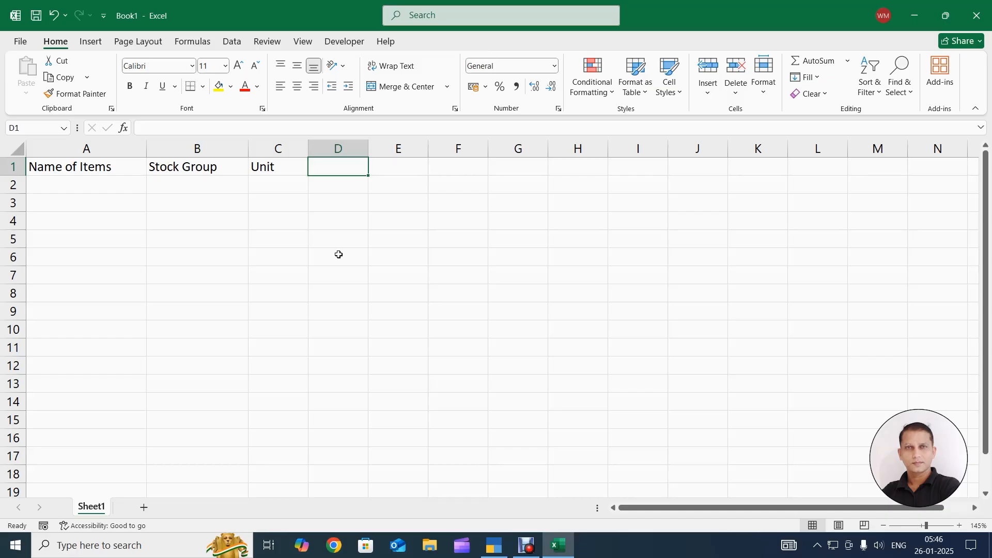
{"action": "type", "text": "CGST"}
{"action": "key", "text": "Tab"}
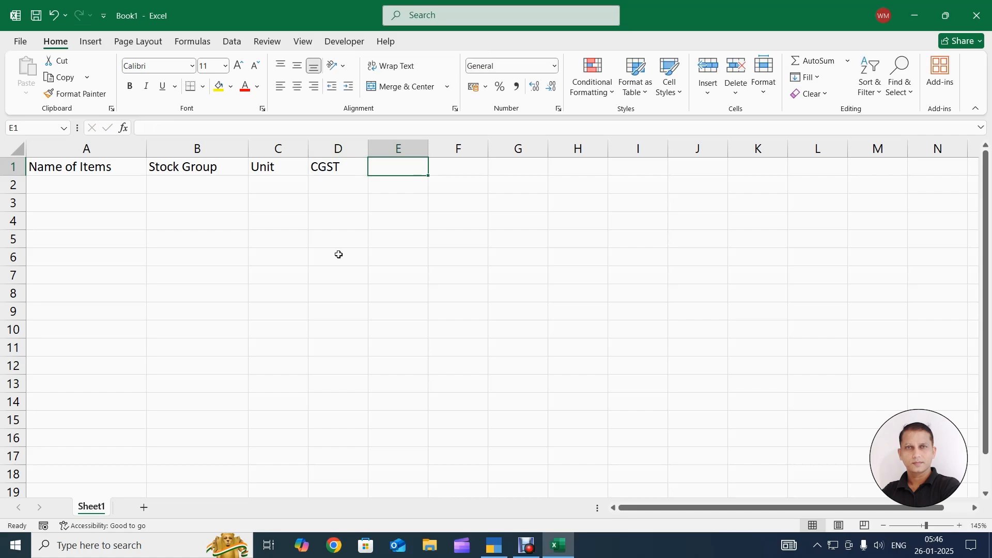
{"action": "type", "text": "SGST"}
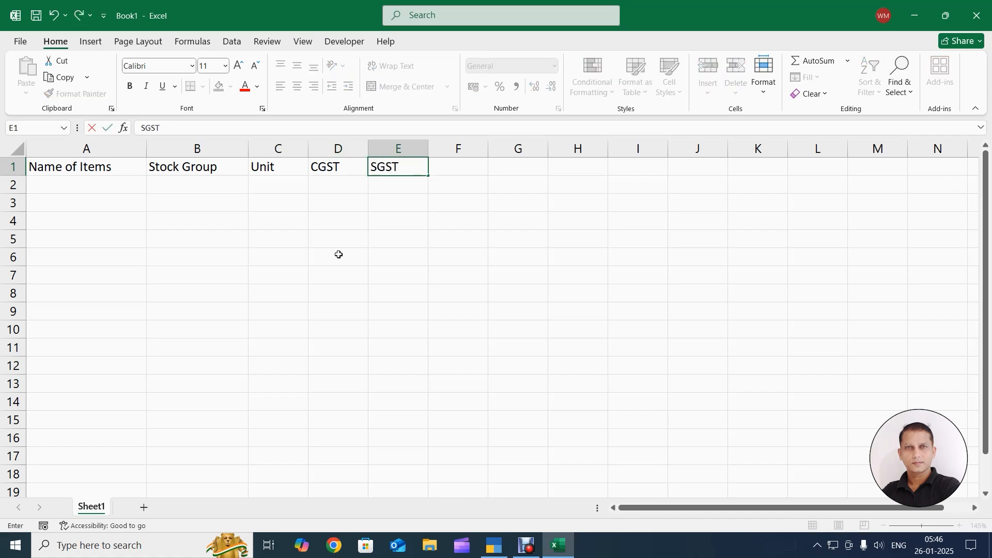
{"action": "key", "text": "Return"}
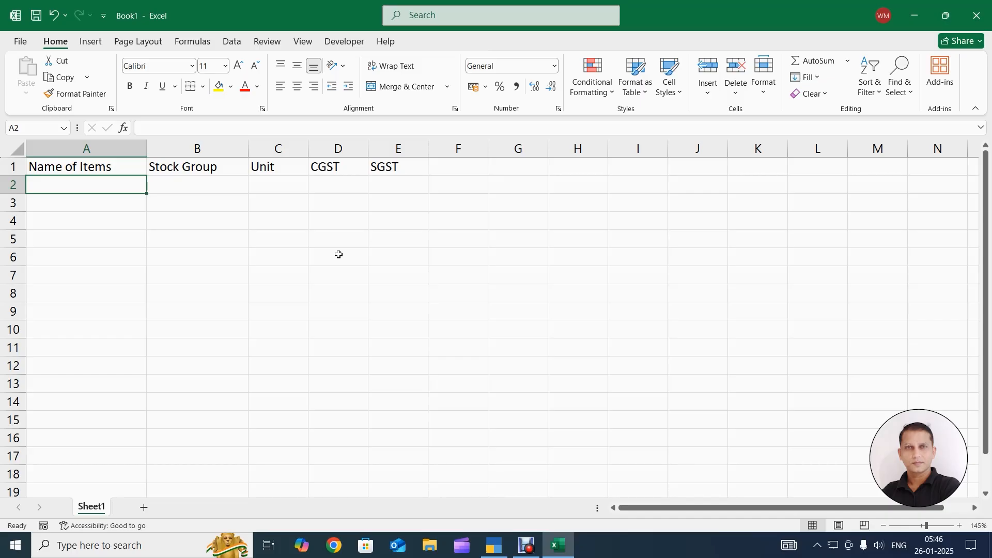
- Fill row 2 with the item Mouse, stock group Computer Parts, unit Nos, CGST 9 and SGST 9
{"action": "type", "text": "Mouse"}
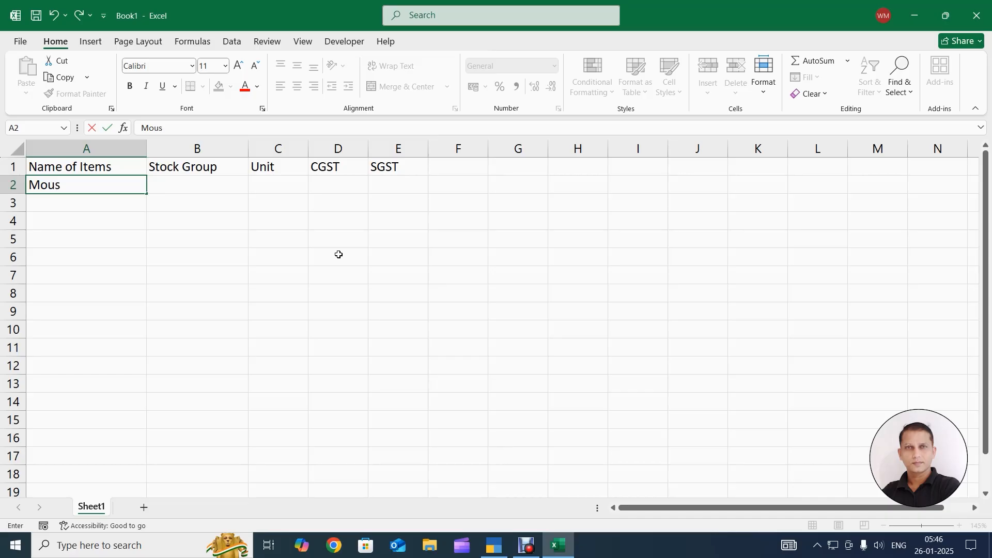
{"action": "key", "text": "Tab"}
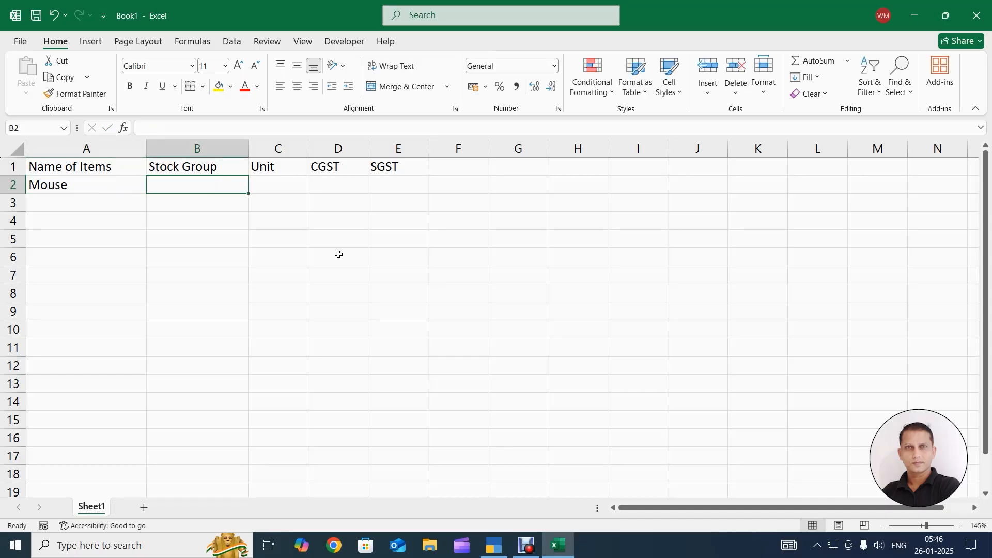
{"action": "type", "text": "Computer "}
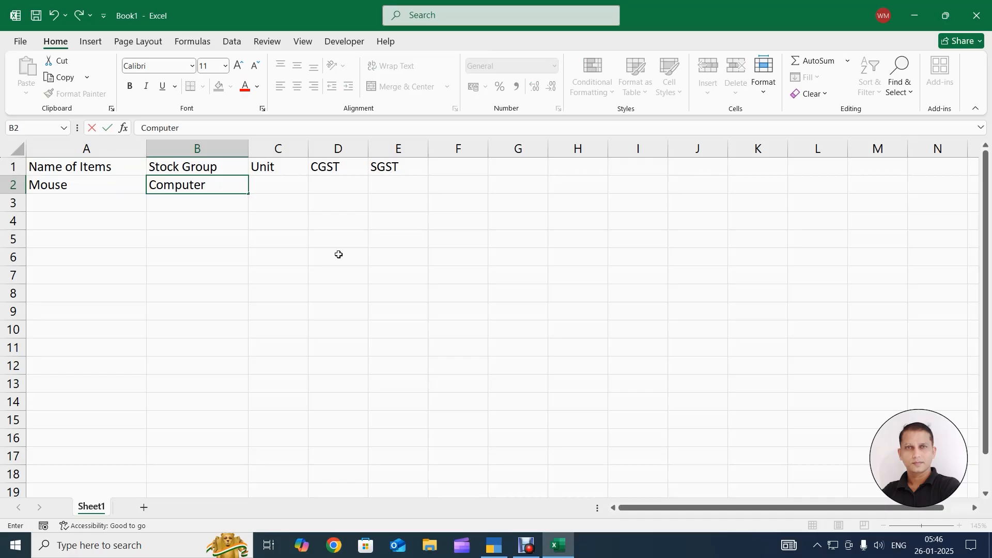
{"action": "type", "text": "Parts"}
{"action": "key", "text": "Tab"}
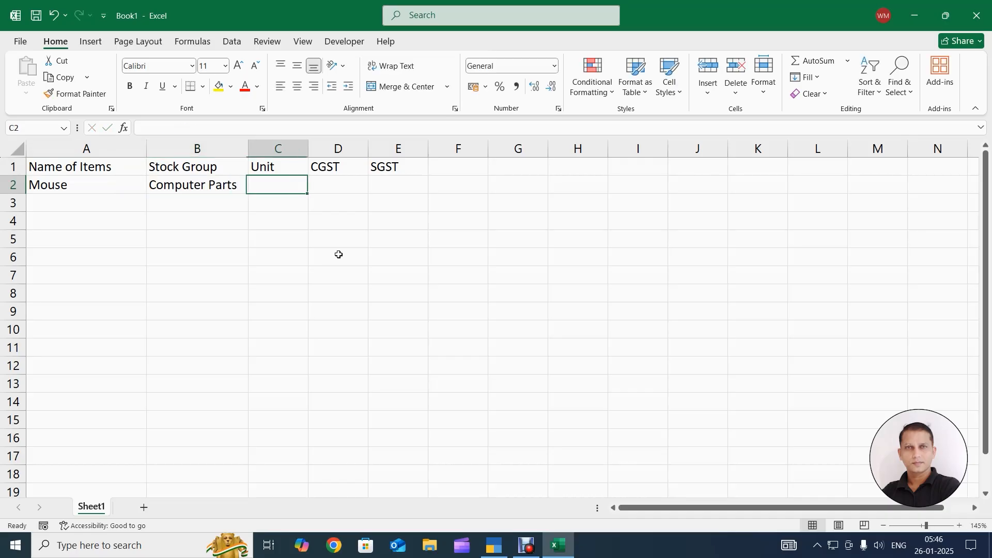
{"action": "type", "text": "Nos"}
{"action": "key", "text": "Tab"}
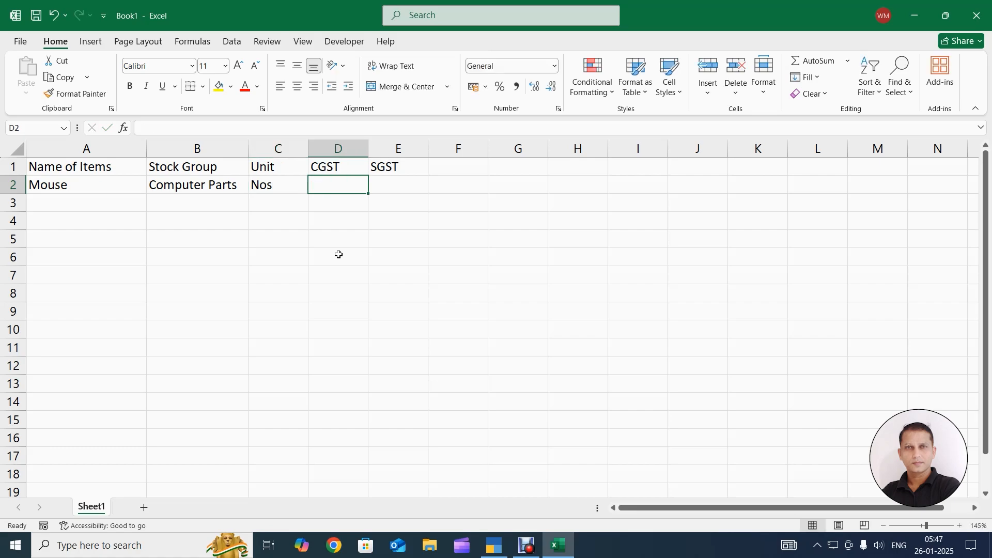
{"action": "type", "text": "9"}
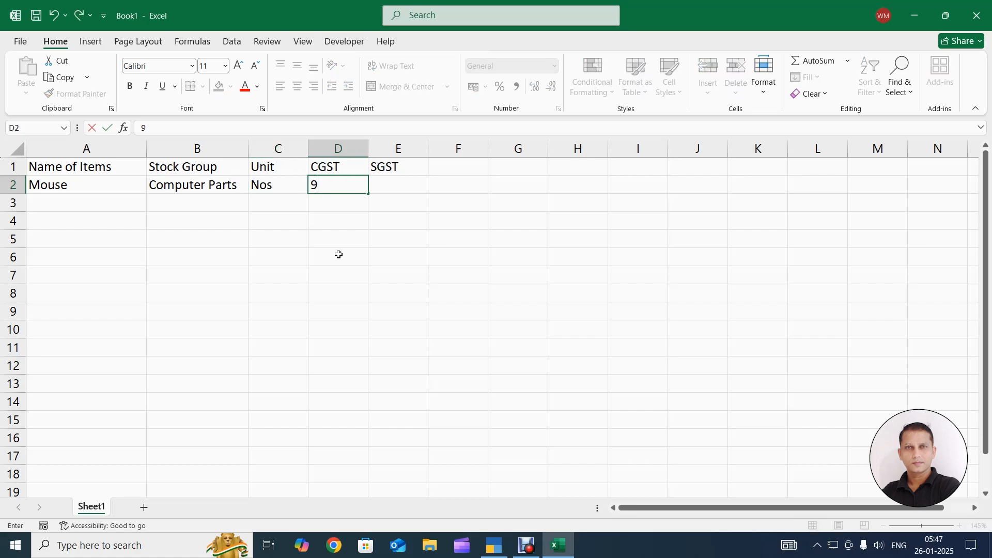
{"action": "key", "text": "Tab"}
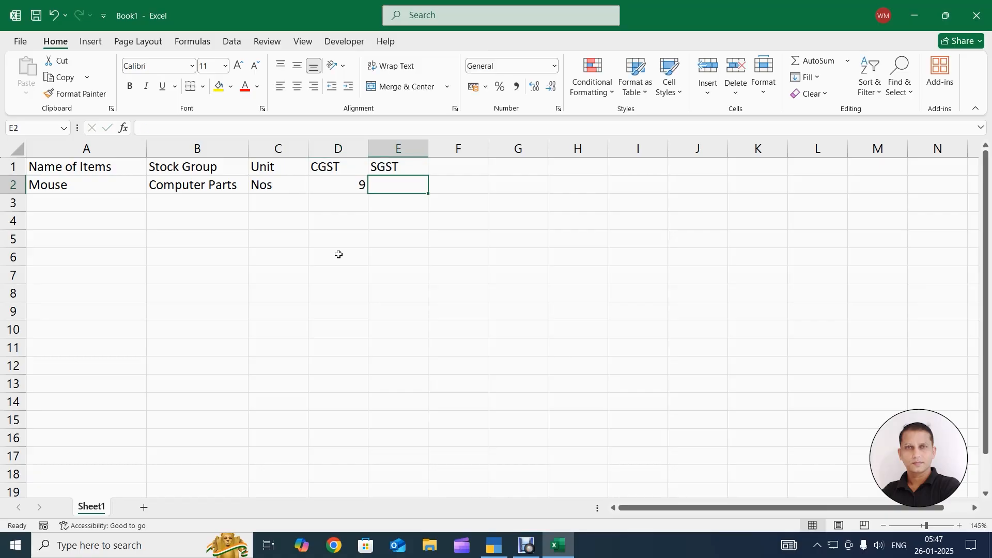
{"action": "type", "text": "9"}
{"action": "key", "text": "Return"}
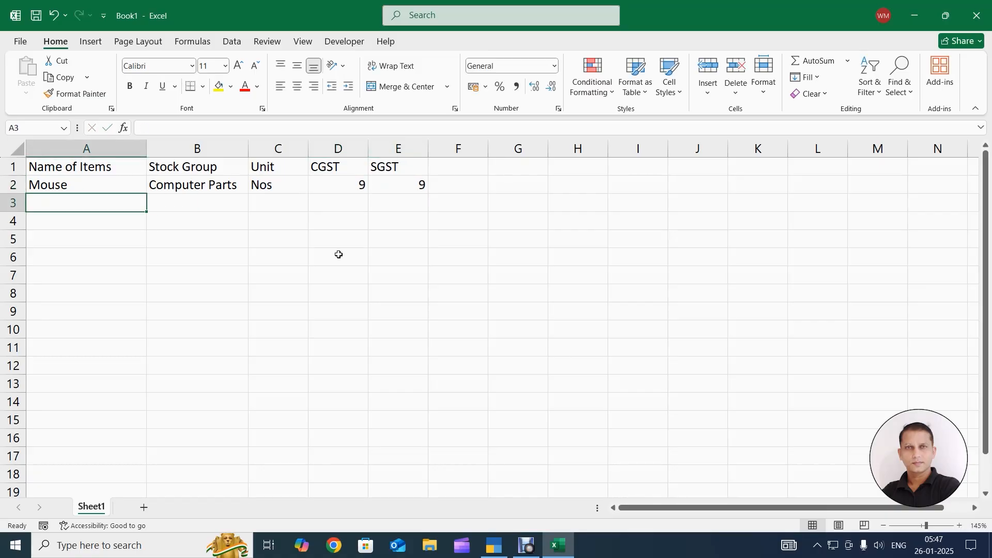
- Review the entries in the Mouse row, particularly its CGST and SGST rates
{"action": "key", "text": "Up"}
{"action": "key", "text": "Right"}
{"action": "key", "text": "Right"}
{"action": "key", "text": "Right"}
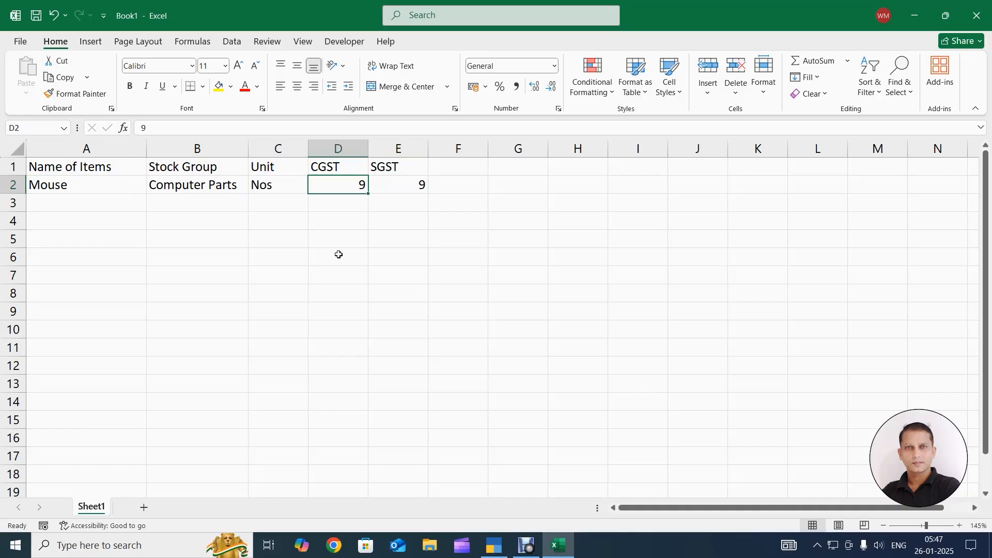
{"action": "key", "text": "Right"}
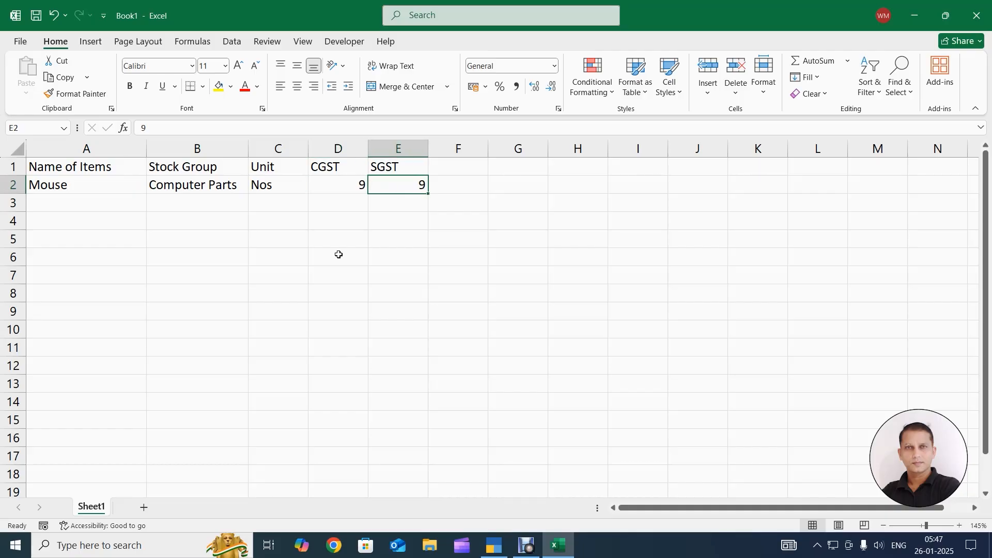
{"action": "key", "text": "Left"}
{"action": "key", "text": "Left"}
{"action": "key", "text": "Left"}
{"action": "key", "text": "Left"}
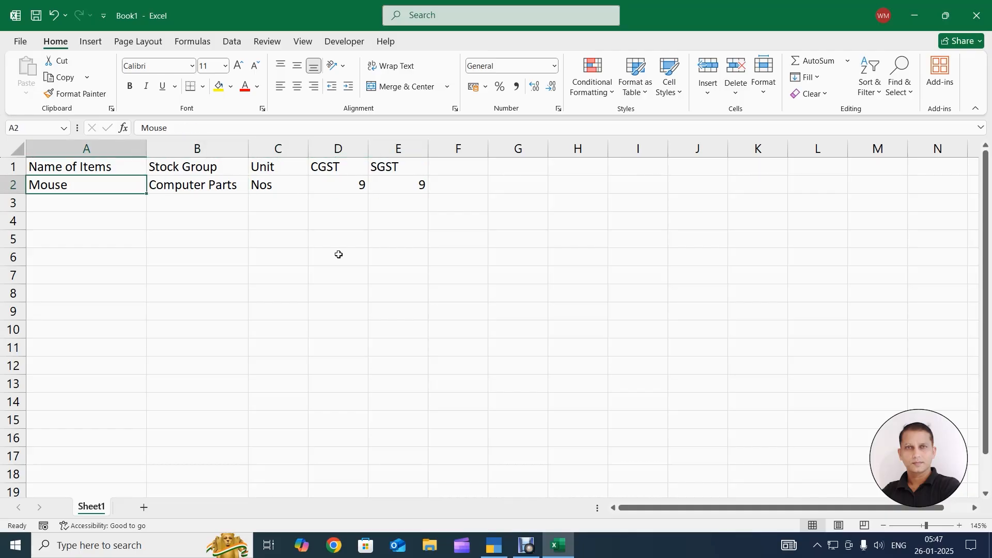
{"action": "key", "text": "Down"}
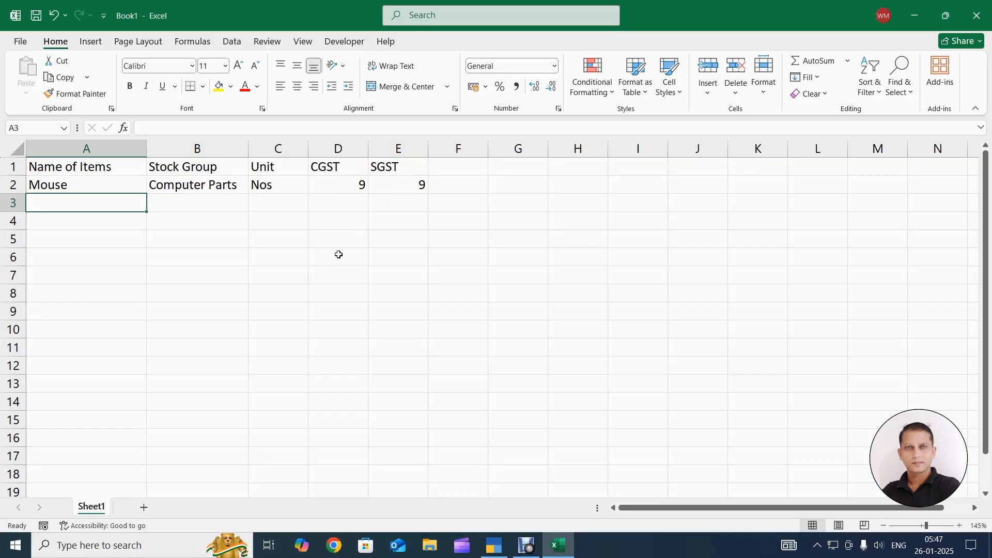
- Fill row 3 with the item Keyborad, stock group Computer Parts, unit Nos, CGST 9 and SGST 9
{"action": "type", "text": "Keyborad"}
{"action": "key", "text": "Tab"}
{"action": "type", "text": "C"}
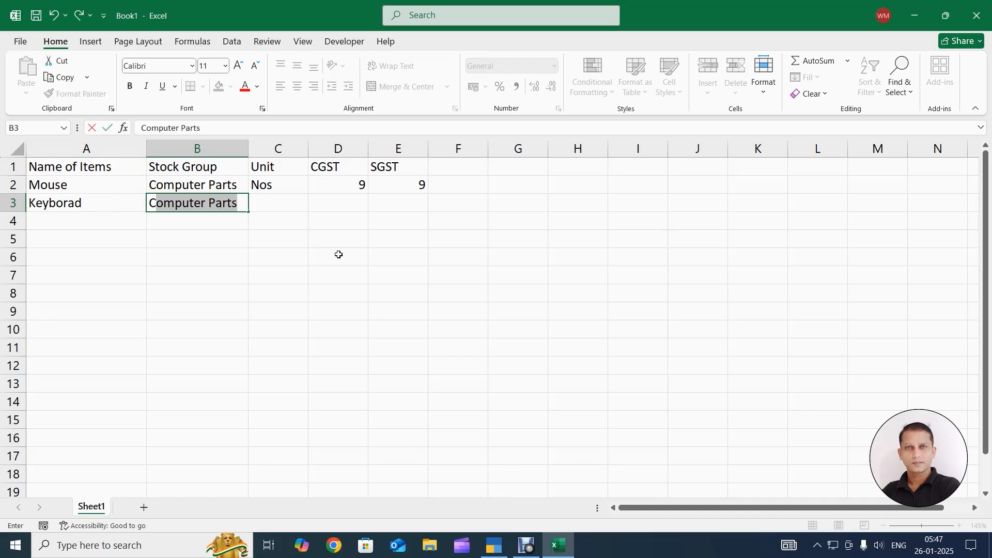
{"action": "key", "text": "Tab"}
{"action": "type", "text": "Nos"}
{"action": "key", "text": "Tab"}
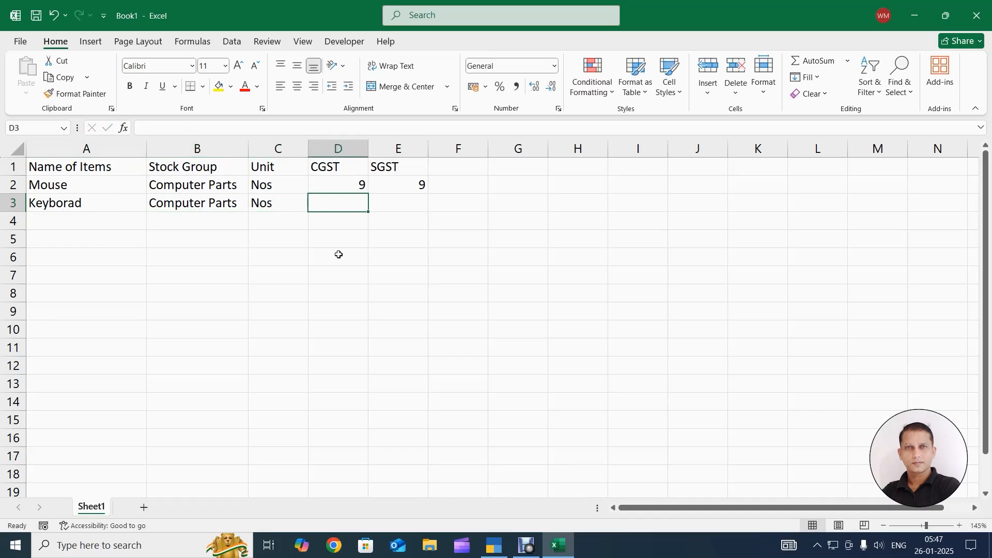
{"action": "type", "text": "9"}
{"action": "key", "text": "Tab"}
{"action": "type", "text": "9"}
{"action": "key", "text": "Return"}
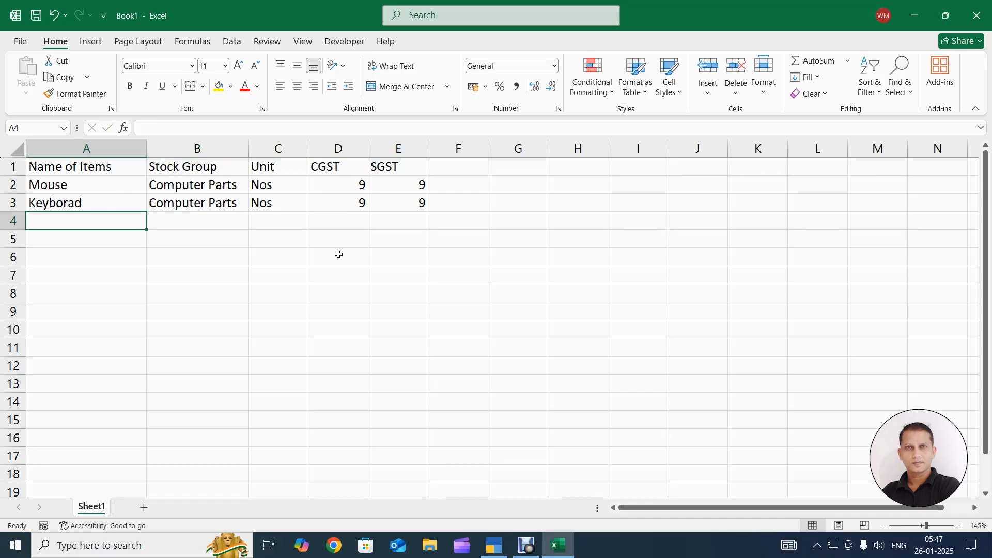
- Fill row 4 with the item Motherboard, stock group Computer Parts, unit Nos, CGST 9 and SGST 9
{"action": "type", "text": "Motherboard"}
{"action": "key", "text": "Tab"}
{"action": "type", "text": "C"}
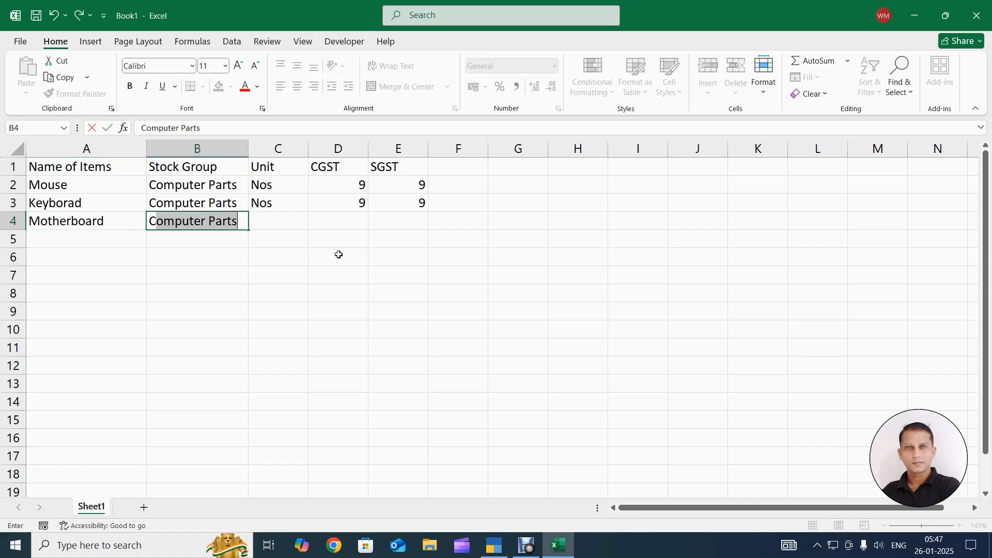
{"action": "key", "text": "Tab"}
{"action": "type", "text": "N"}
{"action": "key", "text": "Tab"}
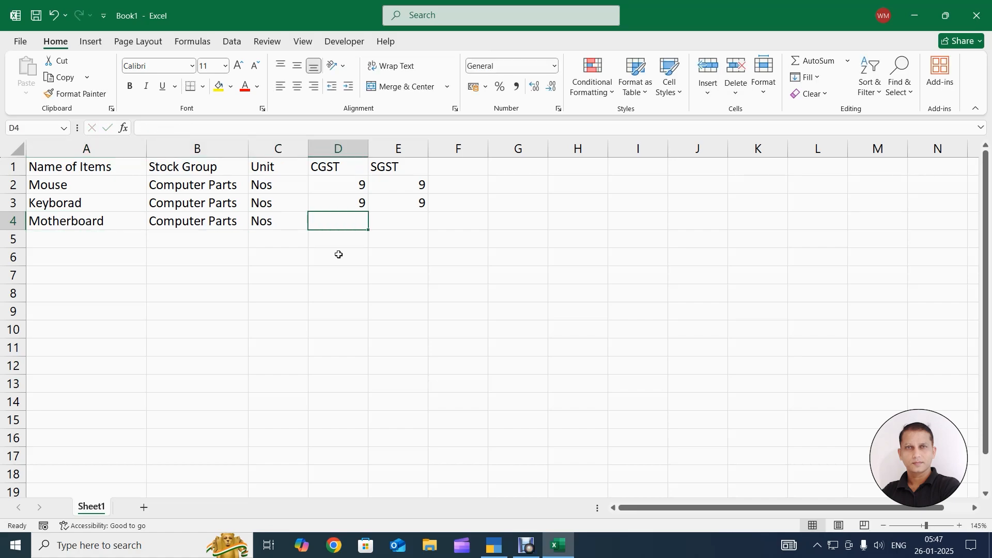
{"action": "type", "text": "9"}
{"action": "key", "text": "Tab"}
{"action": "type", "text": "9"}
{"action": "key", "text": "Return"}
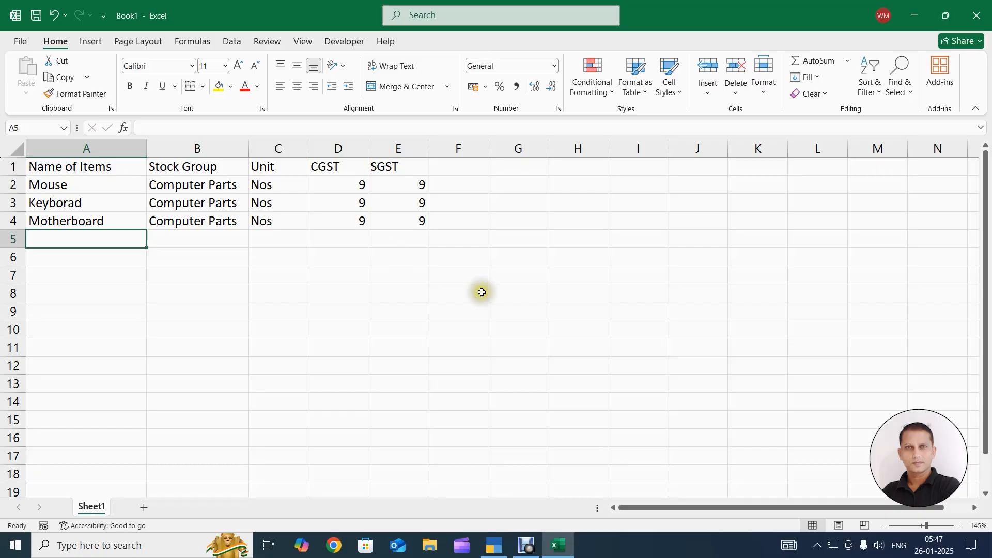
- Save the workbook as an Excel Workbook named Stock Items on New Volume (E:)
{"action": "left_click", "coordinate": [17, 40]}
{"action": "left_click", "coordinate": [41, 213]}
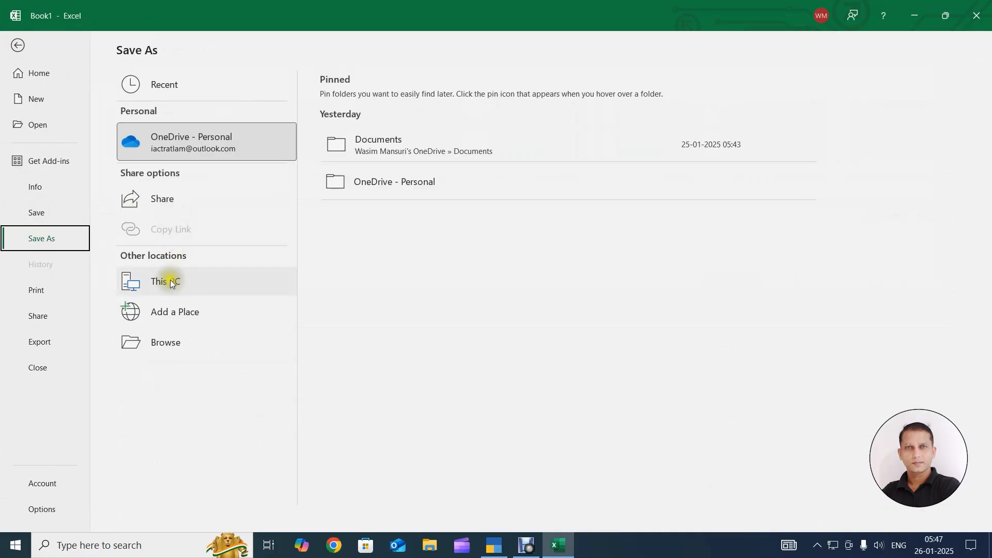
{"action": "left_click", "coordinate": [170, 284]}
{"action": "left_click", "coordinate": [170, 283]}
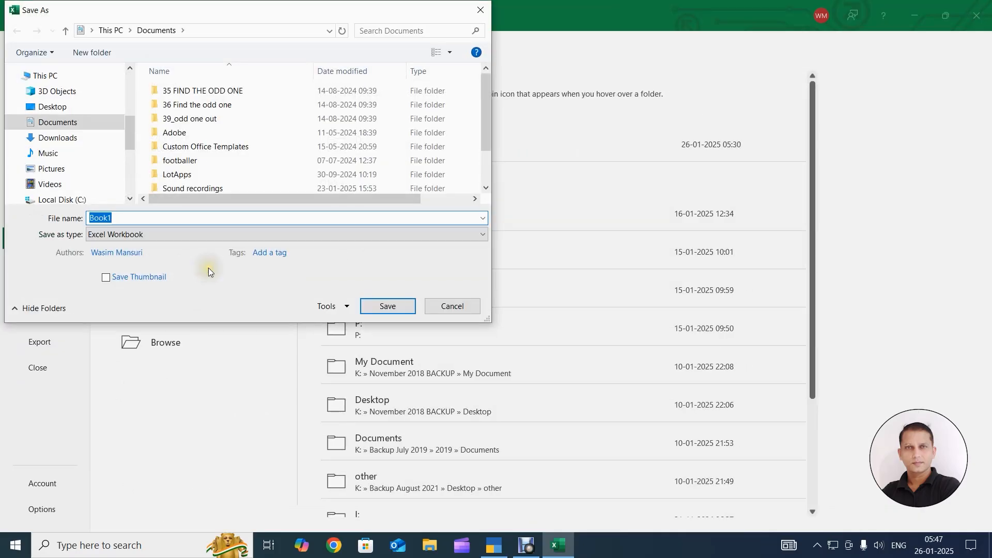
{"action": "left_click_drag", "start_coordinate": [128, 134], "coordinate": [128, 147]}
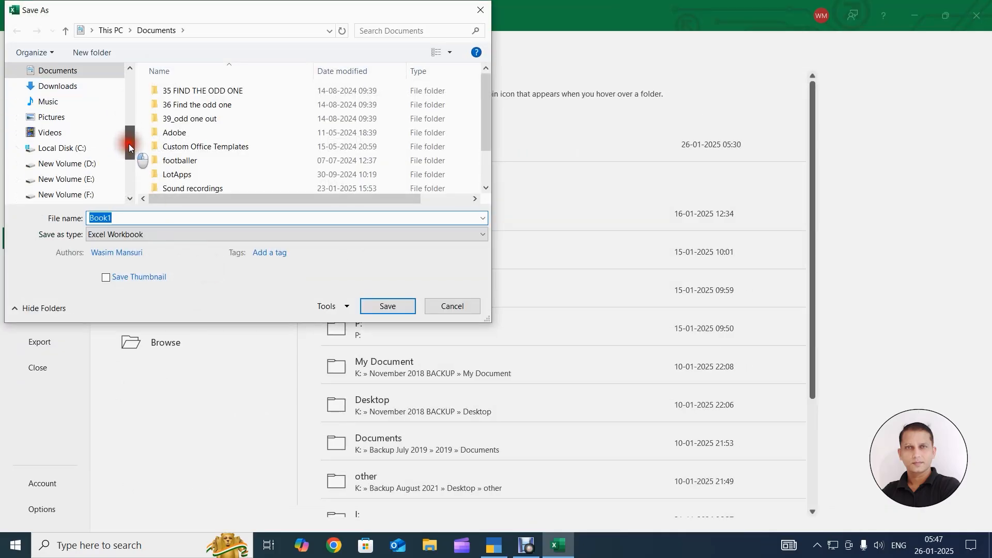
{"action": "left_click", "coordinate": [91, 180]}
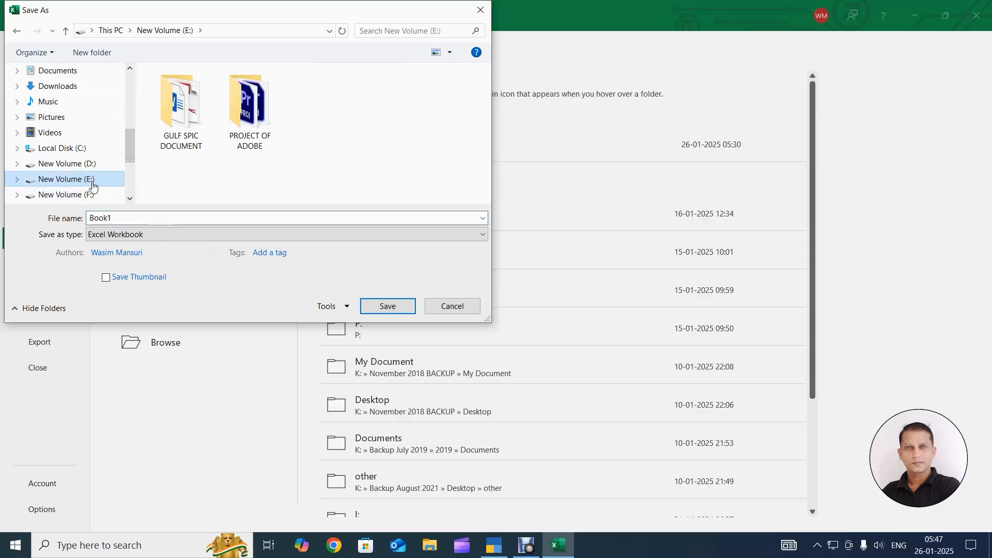
{"action": "double_click", "coordinate": [142, 219]}
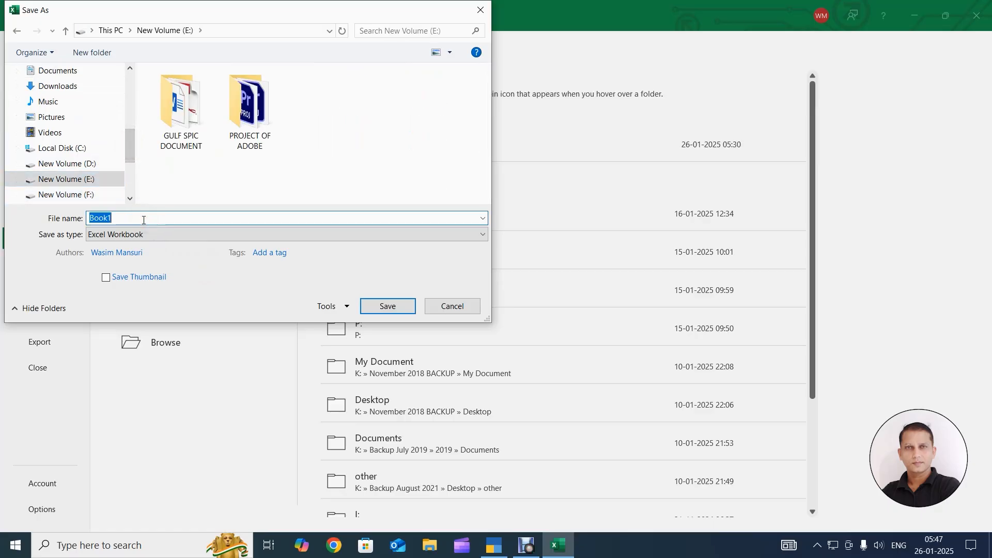
{"action": "type", "text": "Stock Items"}
{"action": "left_click", "coordinate": [394, 309]}
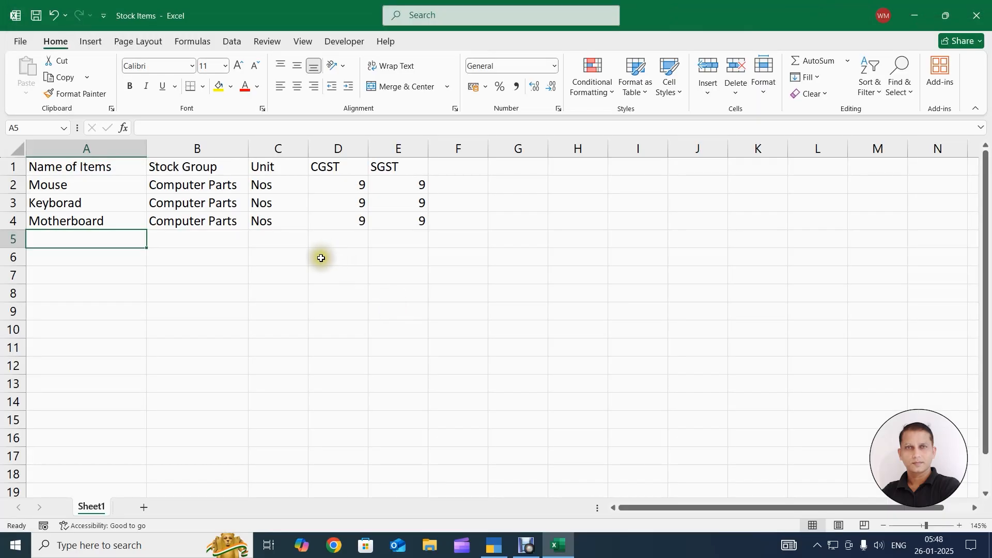
{"action": "left_click", "coordinate": [322, 267]}
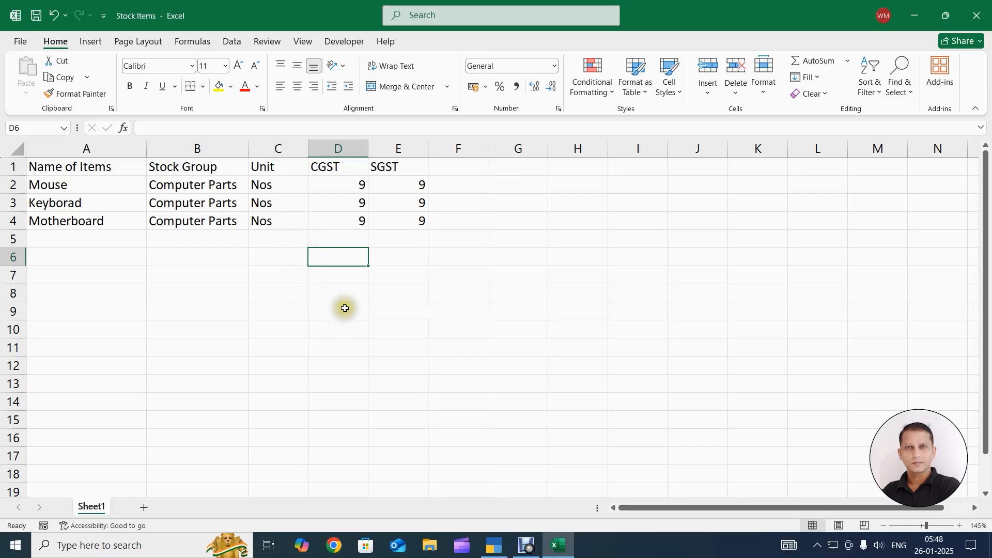
- Switch to TallyPrime and check the list of existing stock items under master alteration, closing it without changes
{"action": "left_click", "coordinate": [493, 545]}
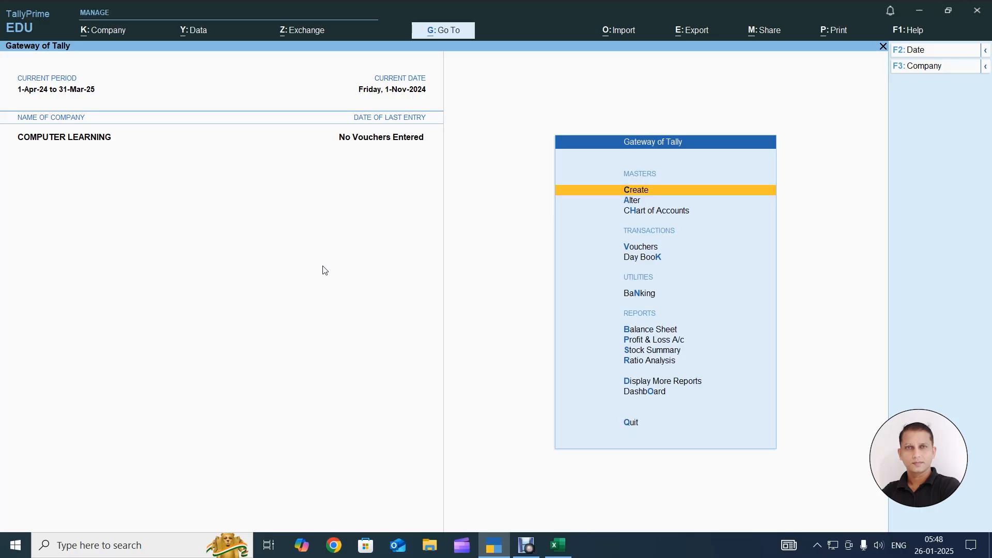
{"action": "key", "text": "Down"}
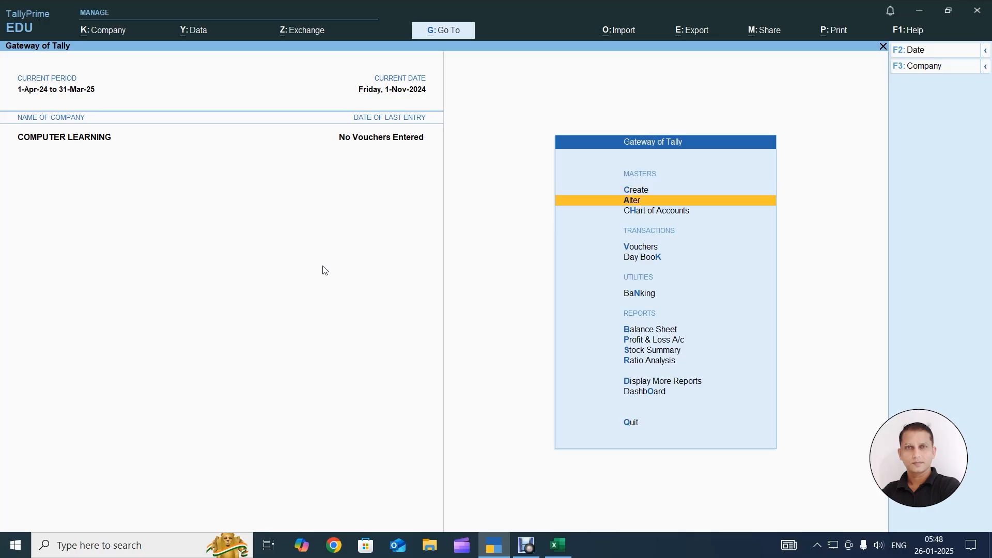
{"action": "key", "text": "Return"}
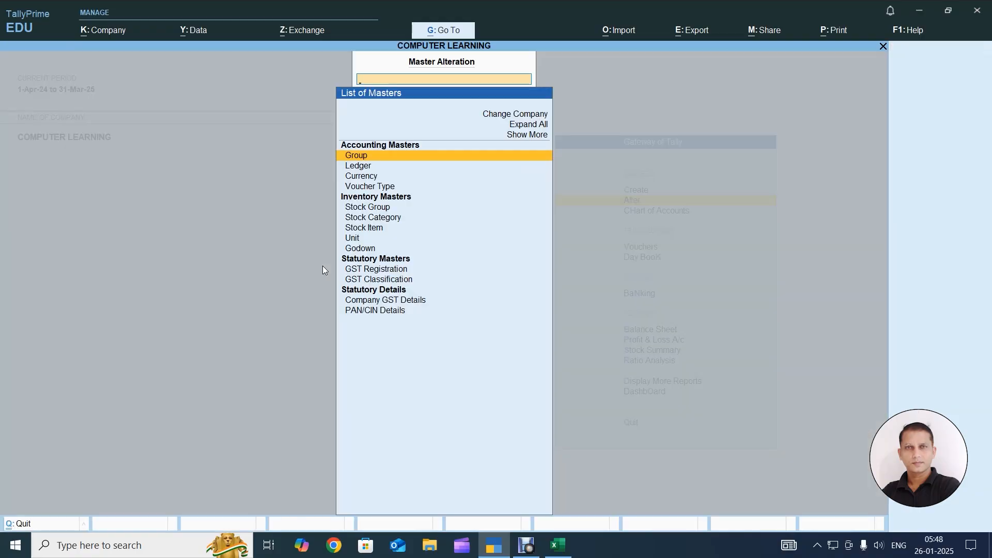
{"action": "key", "text": "Down"}
{"action": "key", "text": "Down"}
{"action": "key", "text": "Down"}
{"action": "key", "text": "Down"}
{"action": "key", "text": "Down"}
{"action": "key", "text": "Down"}
{"action": "key", "text": "Return"}
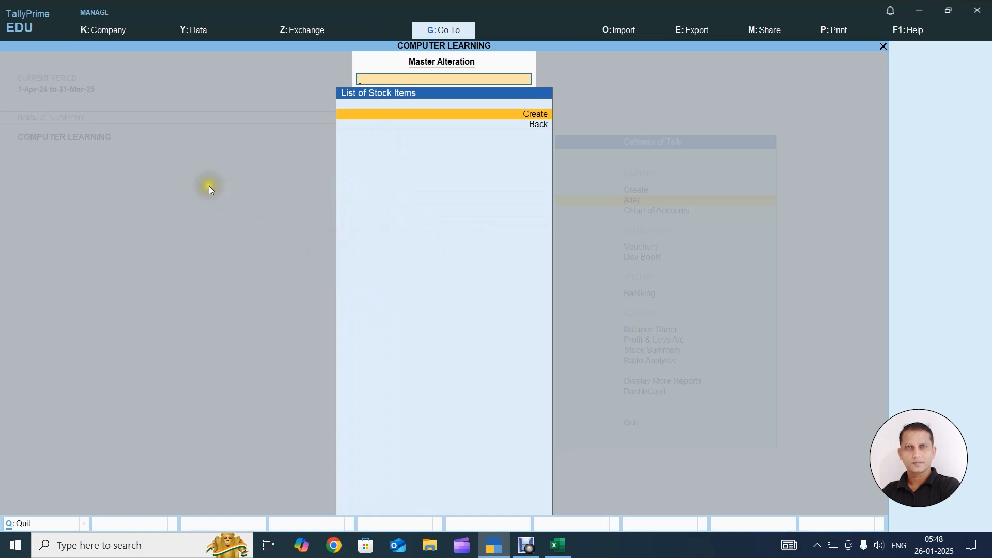
{"action": "left_click", "coordinate": [216, 200]}
{"action": "left_click", "coordinate": [216, 205]}
{"action": "key", "text": "Escape"}
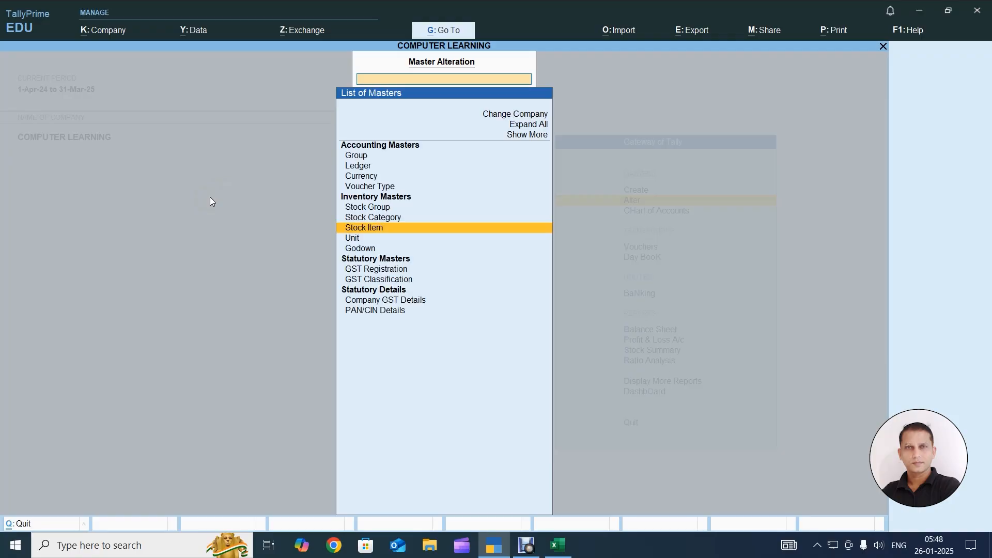
{"action": "key", "text": "Escape"}
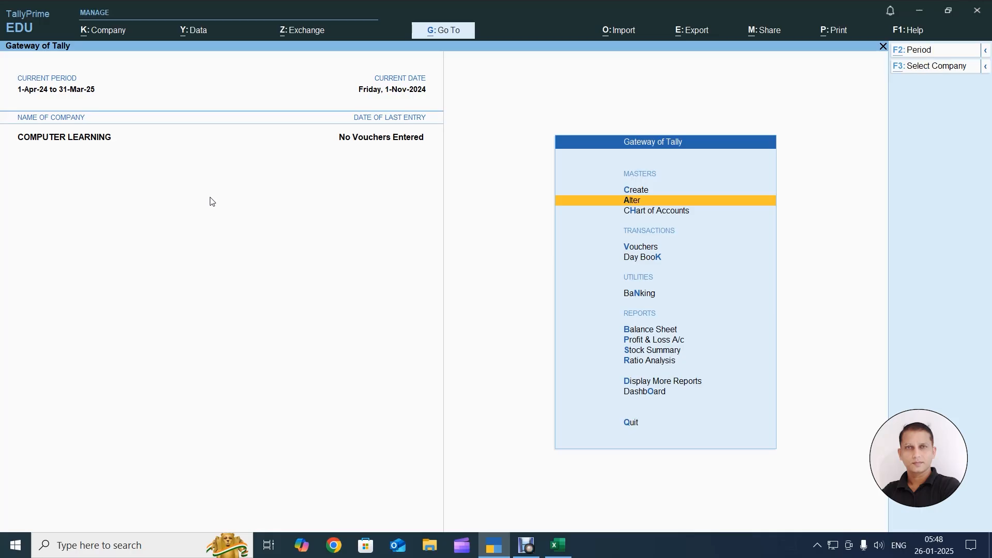
- Start a masters import in TallyPrime with Excel (Spreadsheet) as the file format
{"action": "key", "text": "alt+o"}
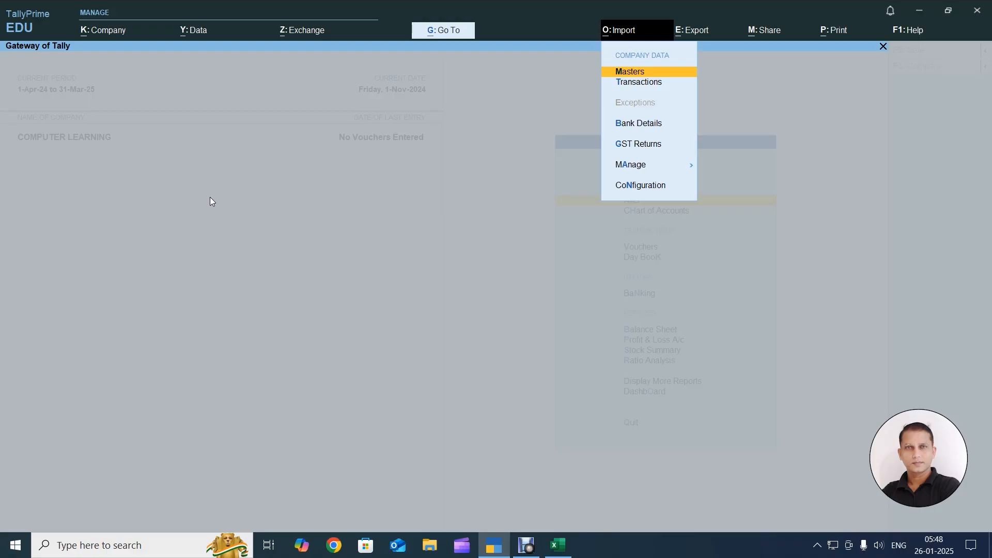
{"action": "key", "text": "Return"}
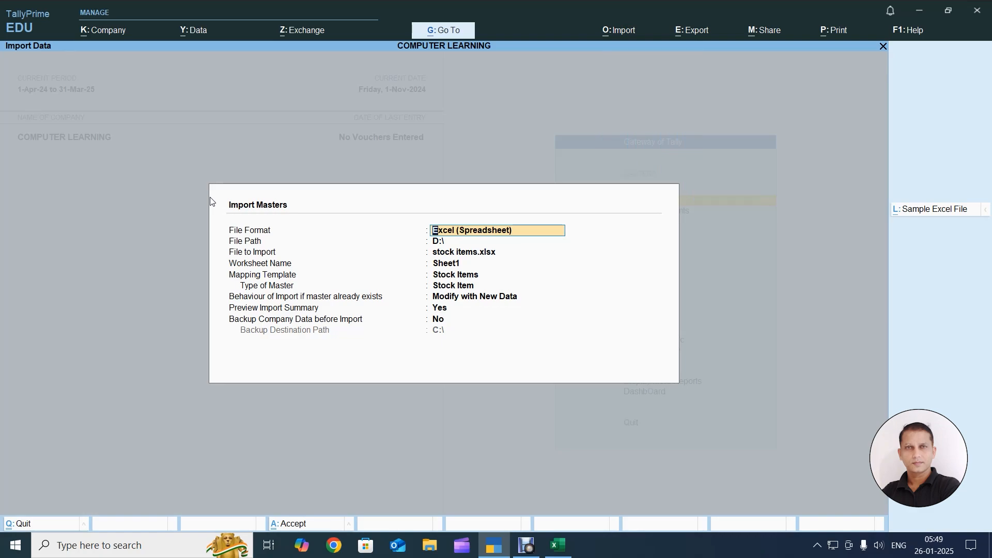
{"action": "key", "text": "space"}
{"action": "key", "text": "Down"}
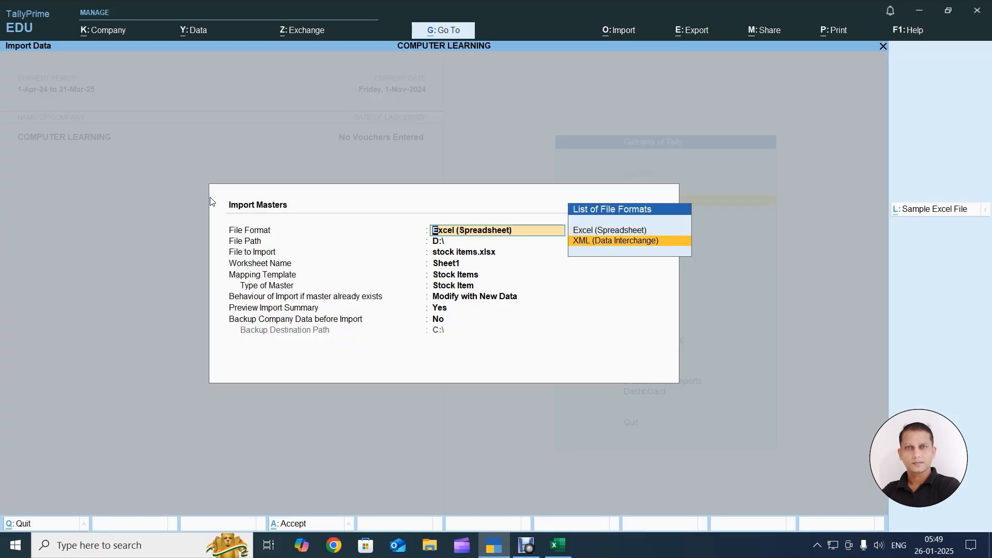
{"action": "key", "text": "Up"}
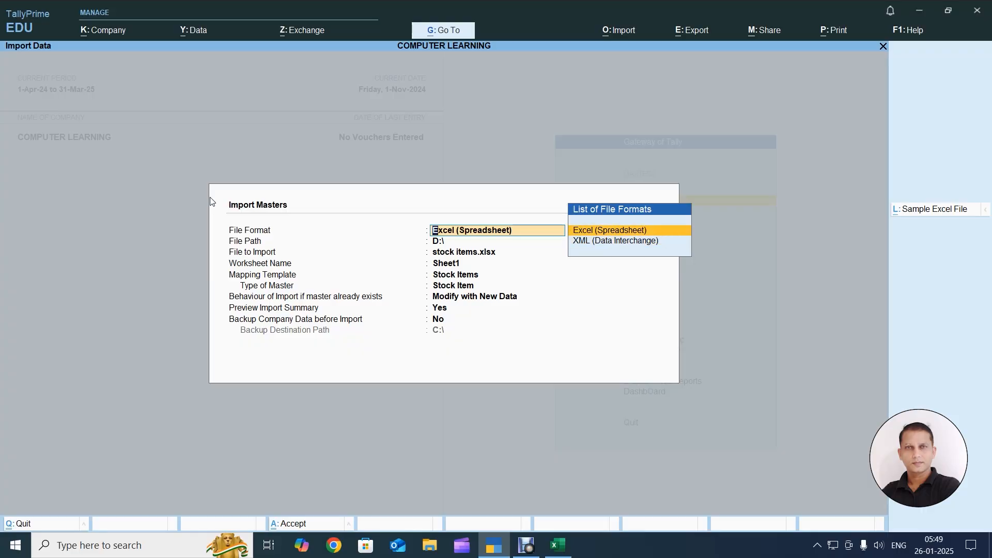
{"action": "key", "text": "Return"}
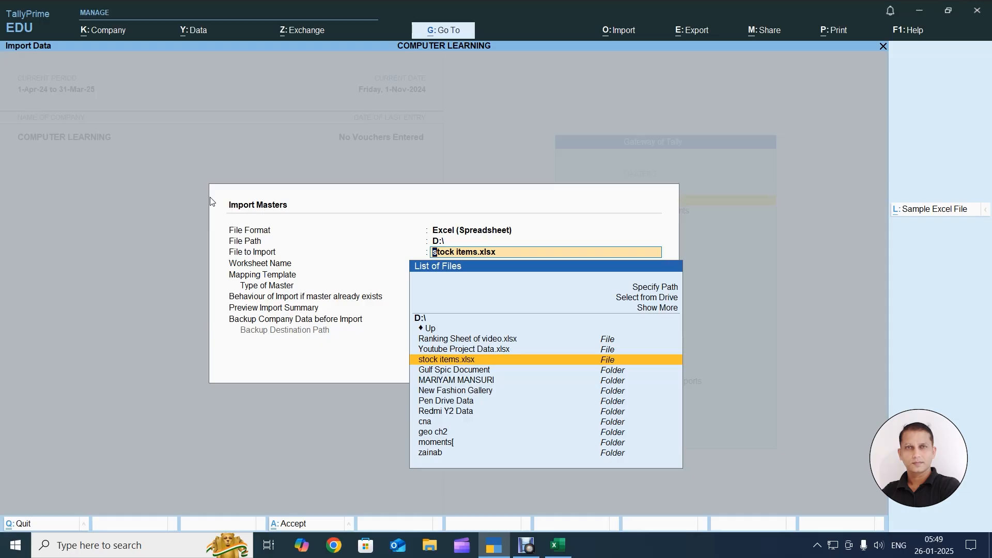
- Choose Stock Items.xlsx on the E:\ drive as the file to import, using worksheet Sheet1
{"action": "key", "text": "Up"}
{"action": "key", "text": "Up"}
{"action": "key", "text": "Up"}
{"action": "key", "text": "Up"}
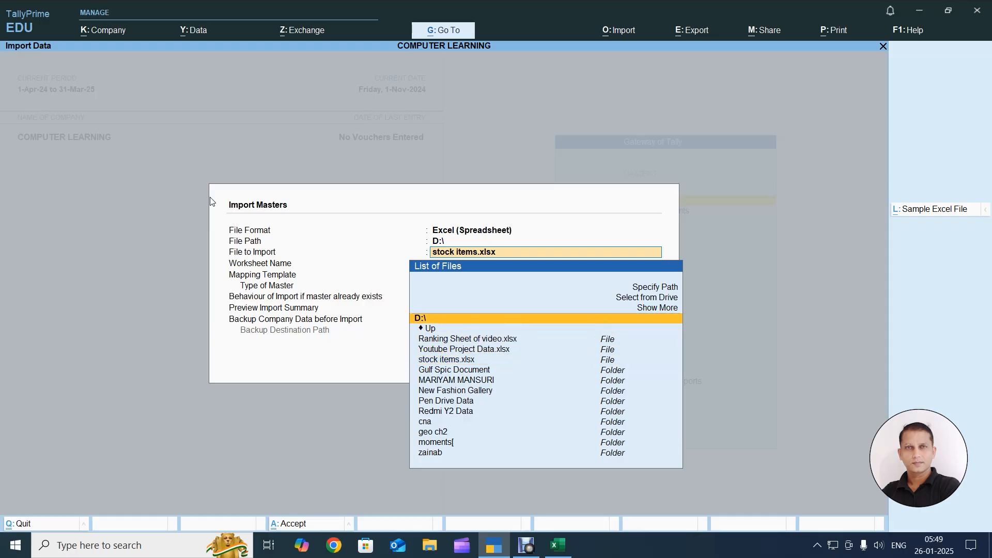
{"action": "key", "text": "Up"}
{"action": "key", "text": "Up"}
{"action": "key", "text": "Up"}
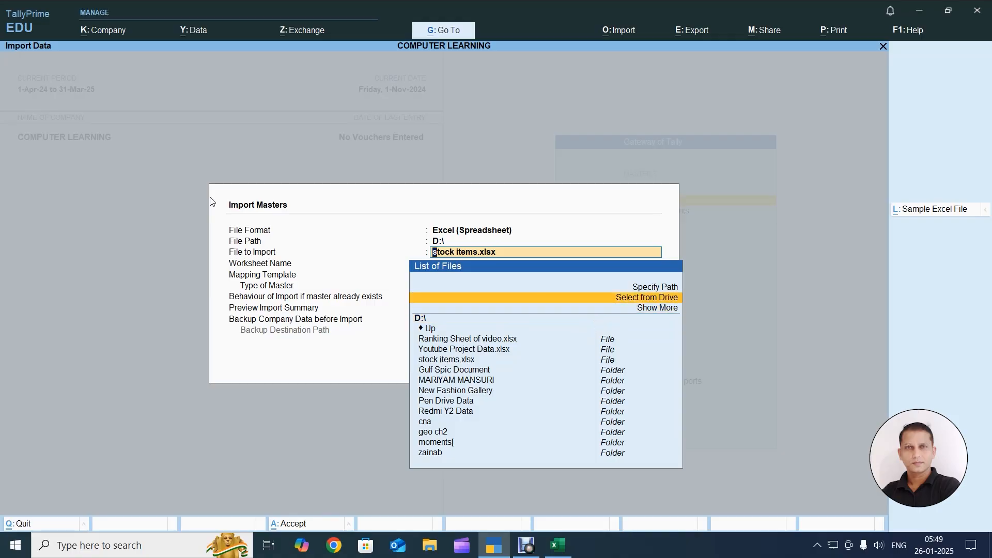
{"action": "key", "text": "Down"}
{"action": "key", "text": "Return"}
{"action": "key", "text": "Down"}
{"action": "key", "text": "Down"}
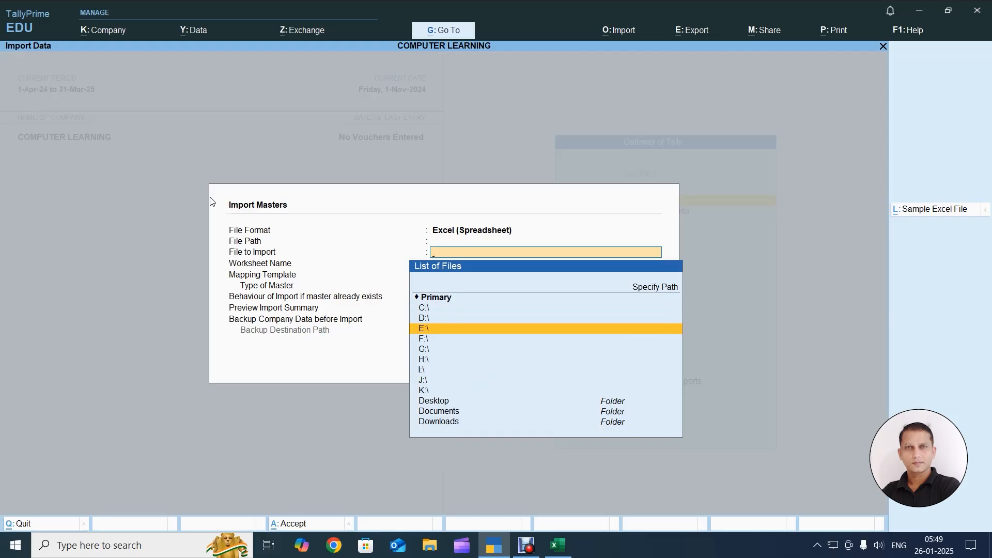
{"action": "key", "text": "Return"}
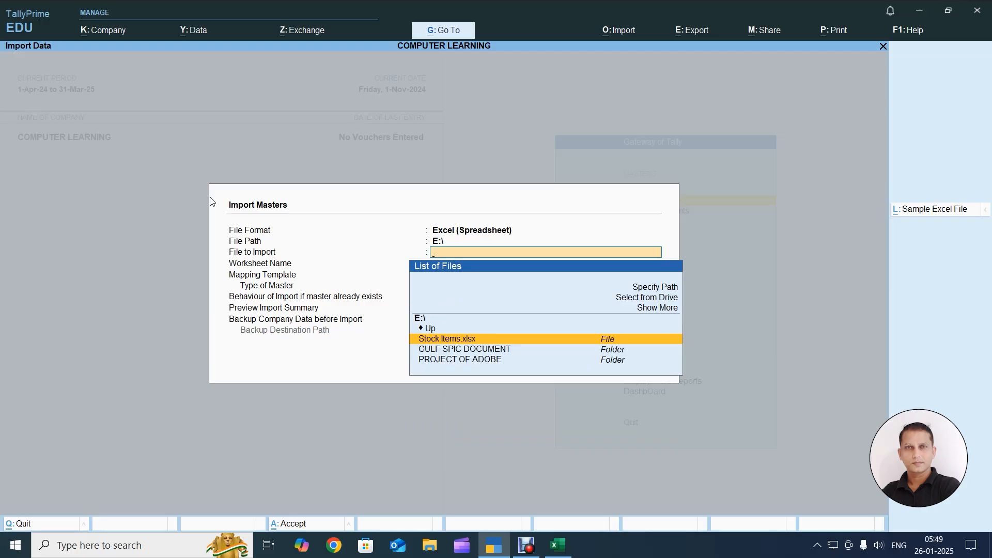
{"action": "key", "text": "Return"}
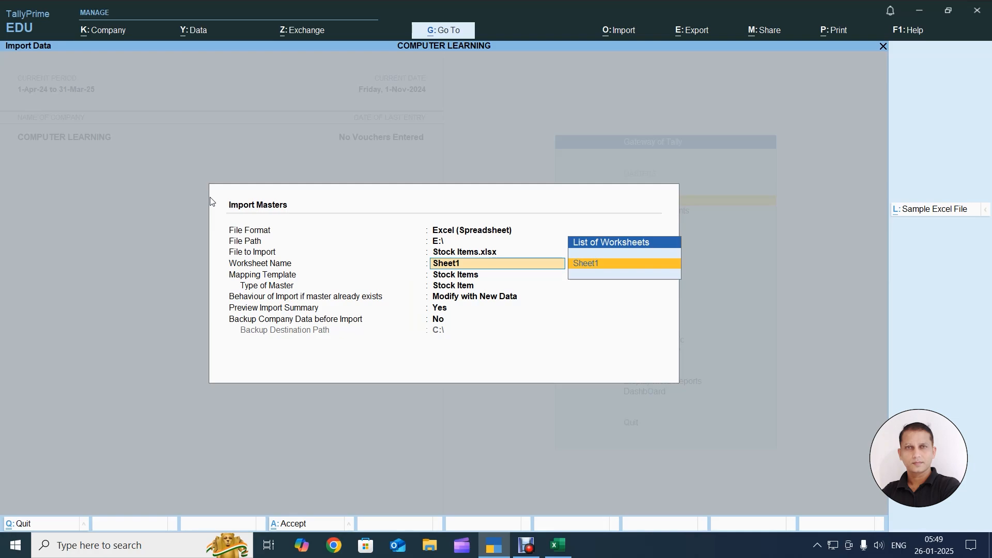
{"action": "key", "text": "Return"}
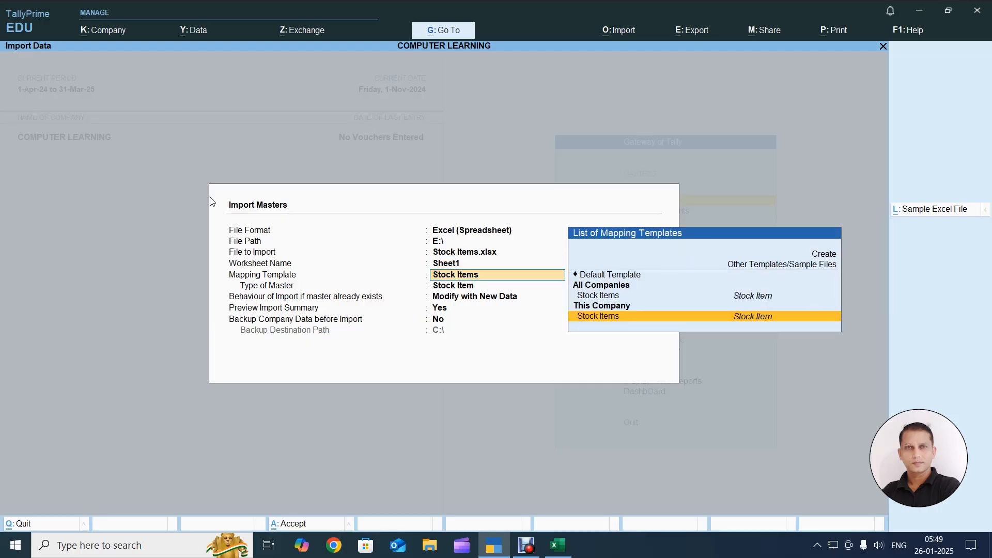
- Create a new mapping template named Stock Items
{"action": "key", "text": "Up"}
{"action": "key", "text": "Up"}
{"action": "key", "text": "Up"}
{"action": "key", "text": "Up"}
{"action": "key", "text": "Up"}
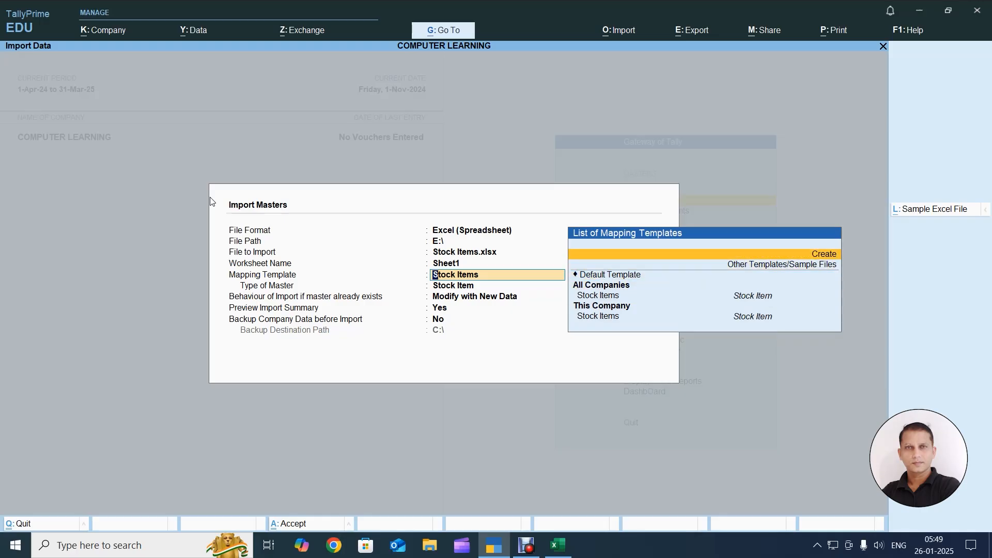
{"action": "key", "text": "Return"}
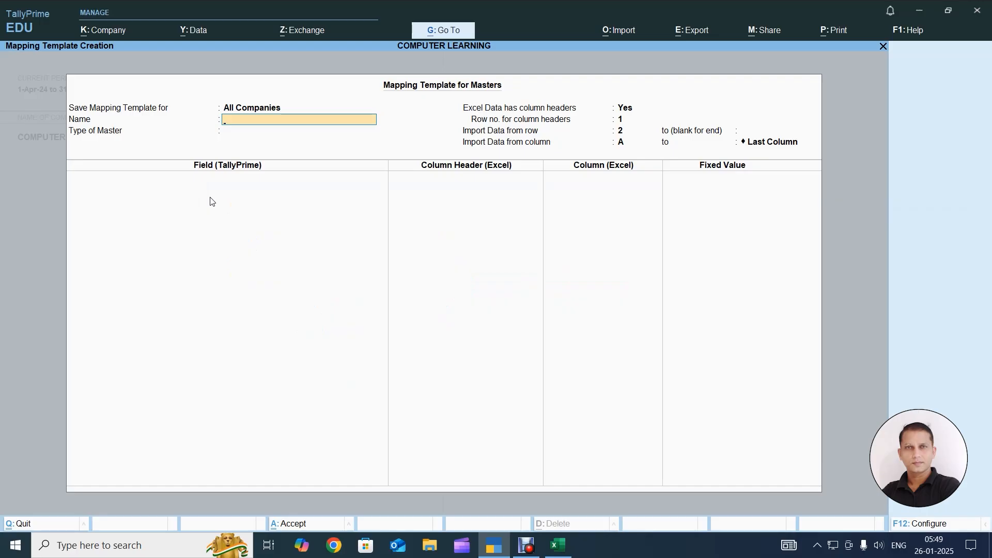
{"action": "type", "text": "Stock Items"}
{"action": "key", "text": "Return"}
{"action": "key", "text": "Return"}
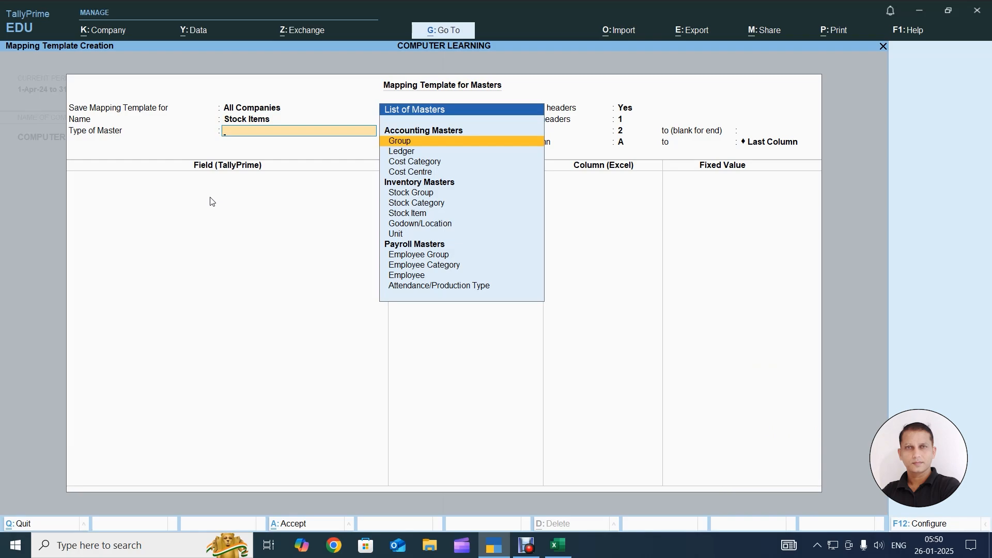
- Set the mapping template's type of master to Stock Item and accept its default row and column settings
{"action": "key", "text": "Down"}
{"action": "key", "text": "Down"}
{"action": "key", "text": "Down"}
{"action": "key", "text": "Down"}
{"action": "key", "text": "Down"}
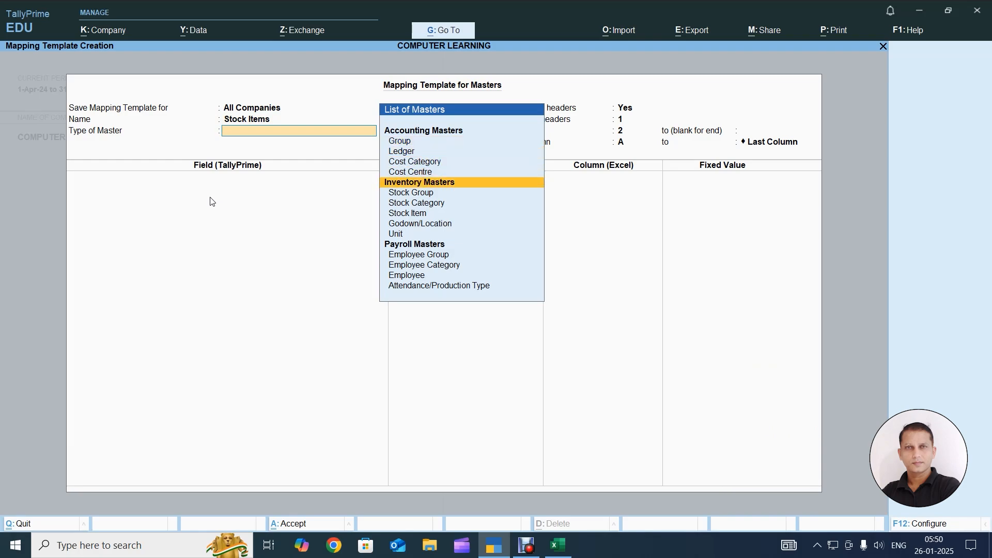
{"action": "key", "text": "Down"}
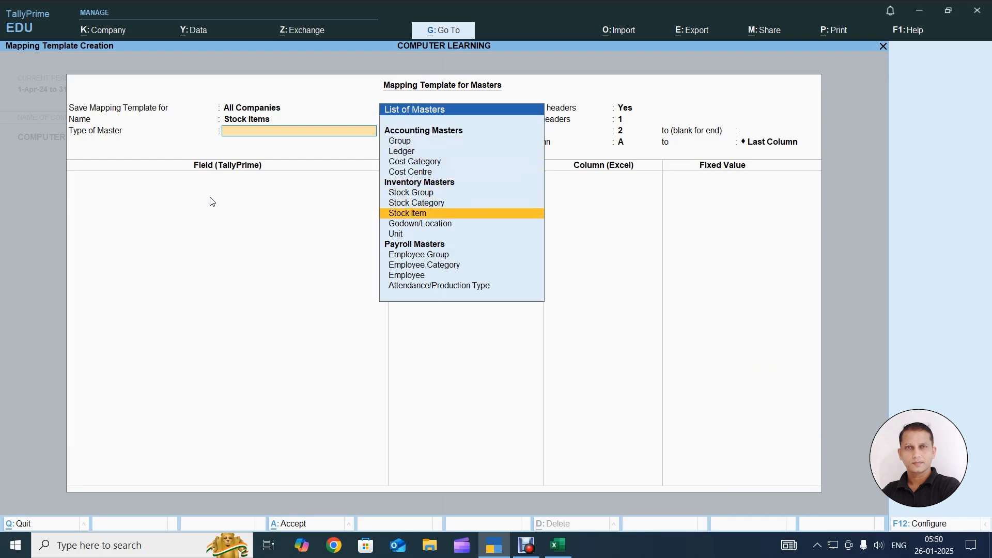
{"action": "key", "text": "Return"}
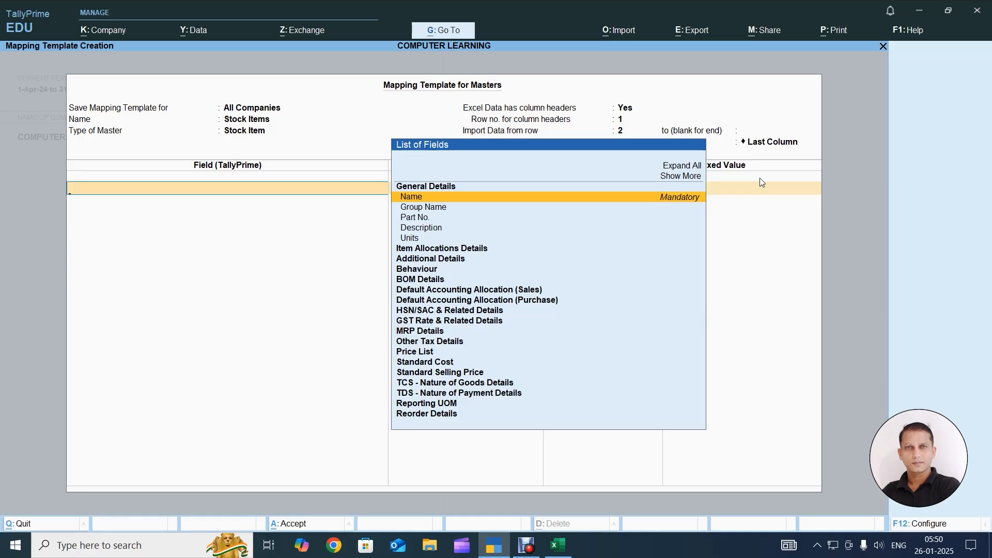
- Map the Name field to the Name of Items column and the Group Name field to the Stock Group column
{"action": "key", "text": "Return"}
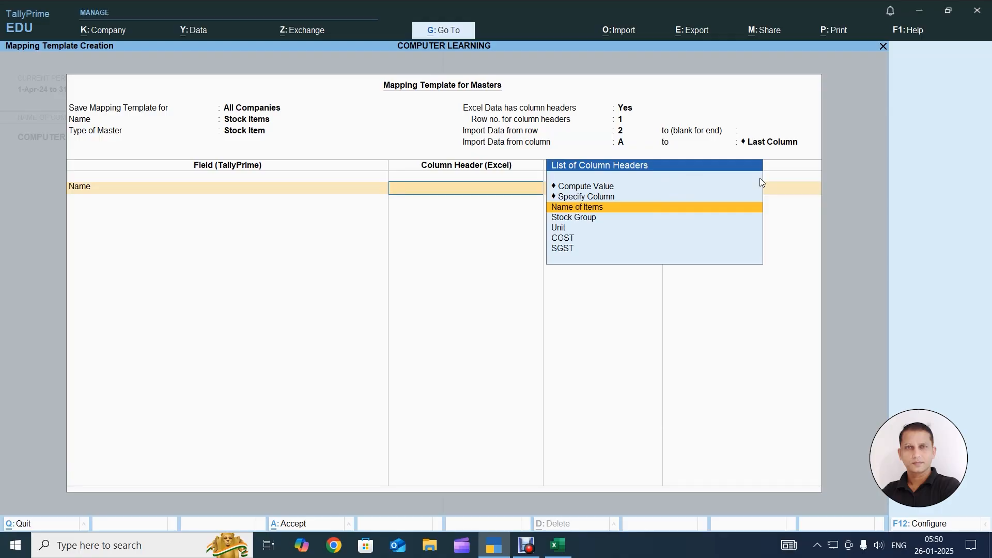
{"action": "key", "text": "Return"}
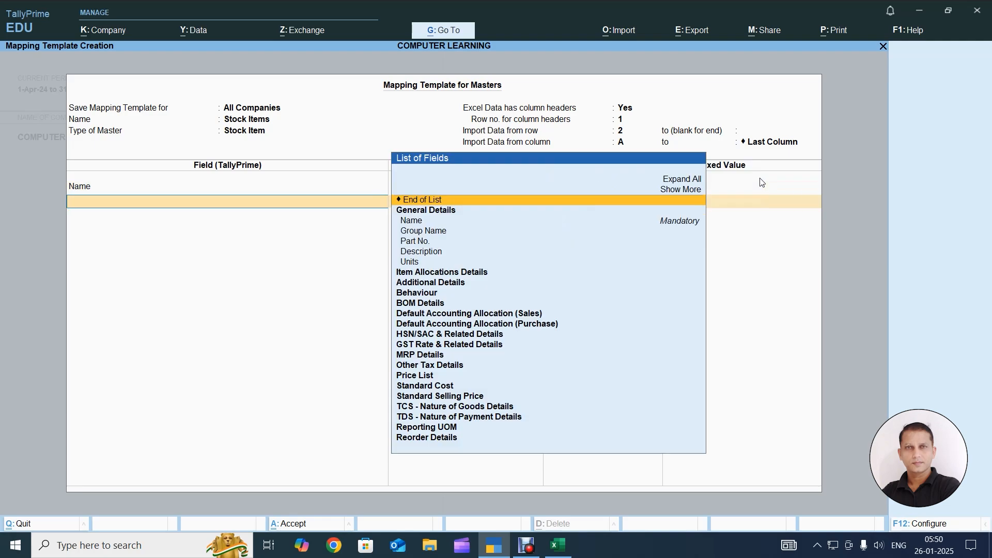
{"action": "key", "text": "Down"}
{"action": "key", "text": "Down"}
{"action": "key", "text": "Down"}
{"action": "key", "text": "Down"}
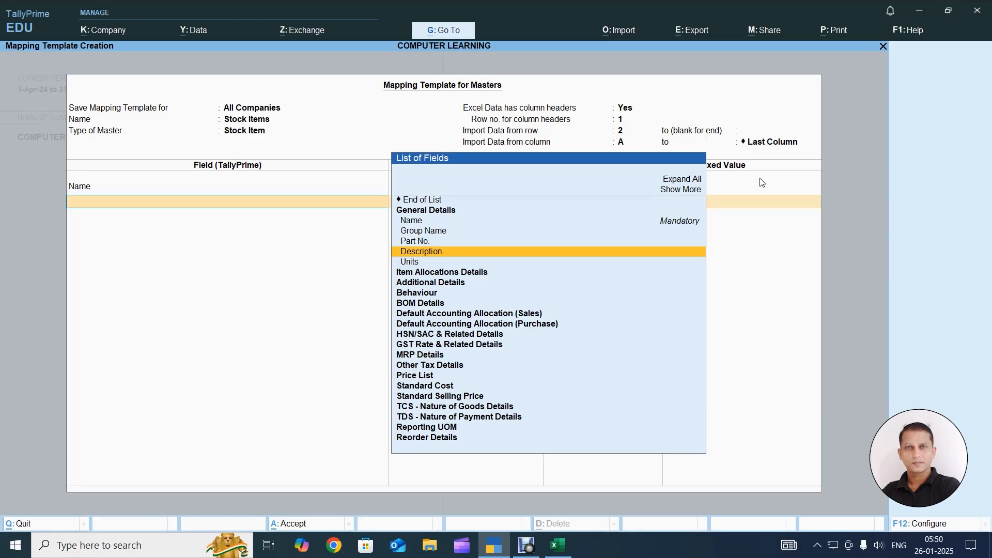
{"action": "key", "text": "Up"}
{"action": "key", "text": "Up"}
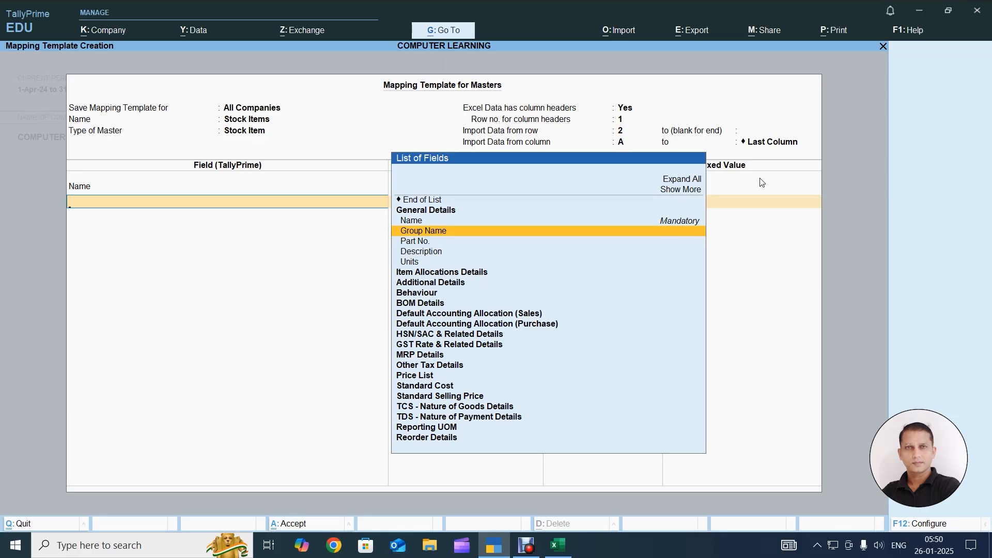
{"action": "key", "text": "Return"}
{"action": "key", "text": "Down"}
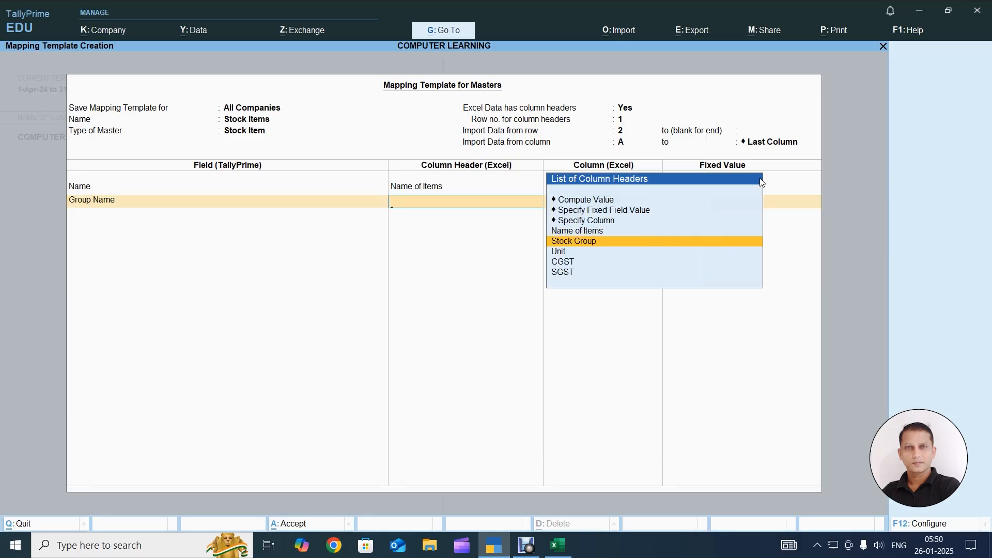
{"action": "key", "text": "Return"}
- Map the Units field to the Unit column of the Excel sheet
{"action": "key", "text": "Down"}
{"action": "key", "text": "Down"}
{"action": "key", "text": "Down"}
{"action": "key", "text": "Down"}
{"action": "key", "text": "Down"}
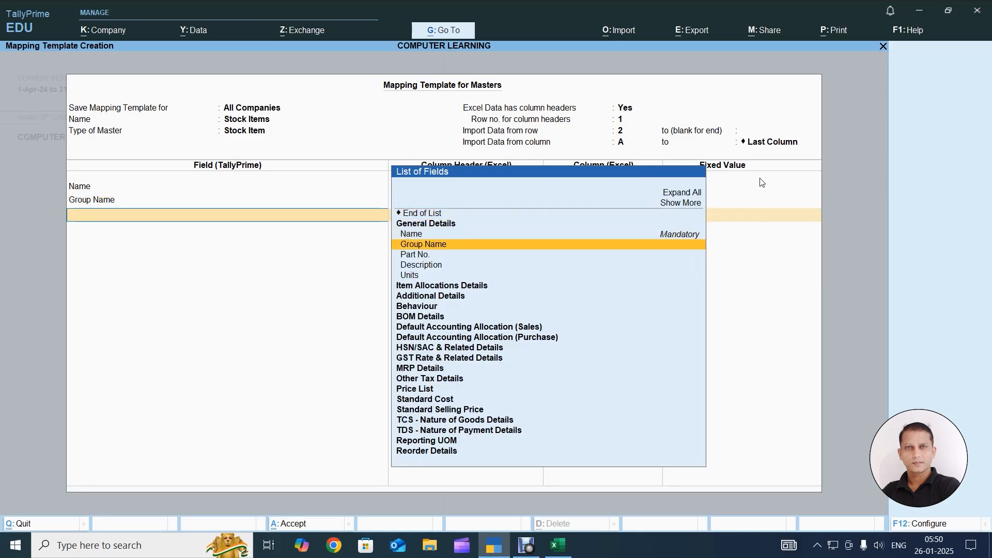
{"action": "key", "text": "Return"}
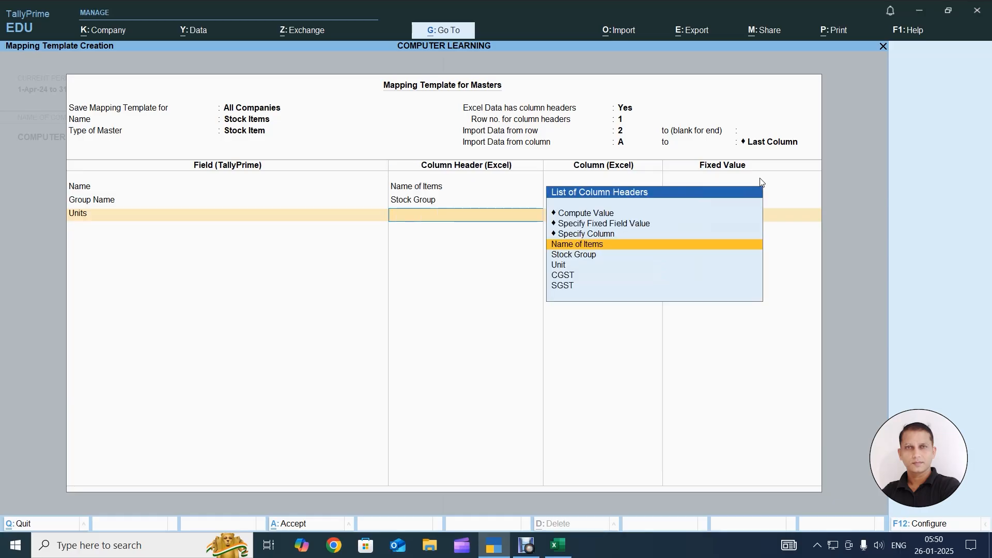
{"action": "key", "text": "Down"}
{"action": "key", "text": "Down"}
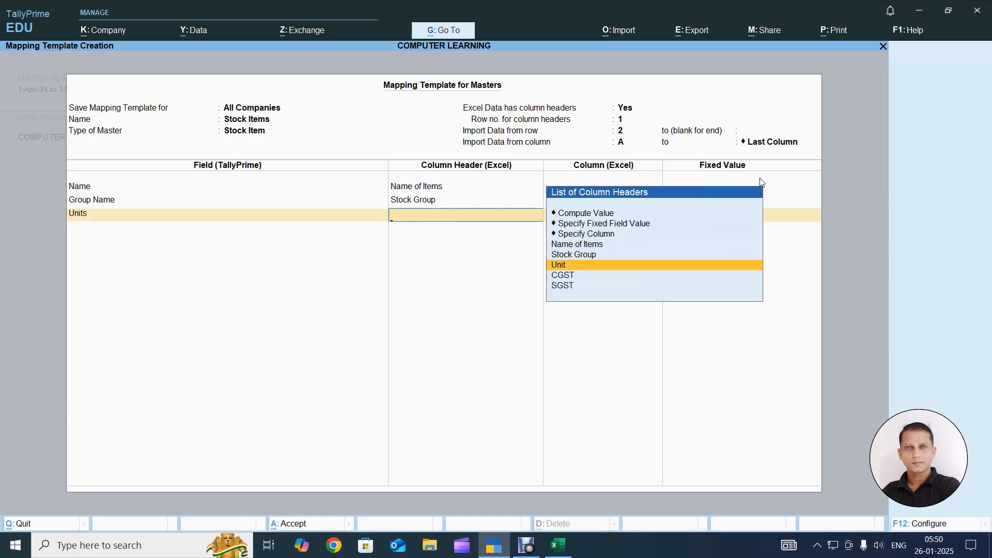
{"action": "key", "text": "Return"}
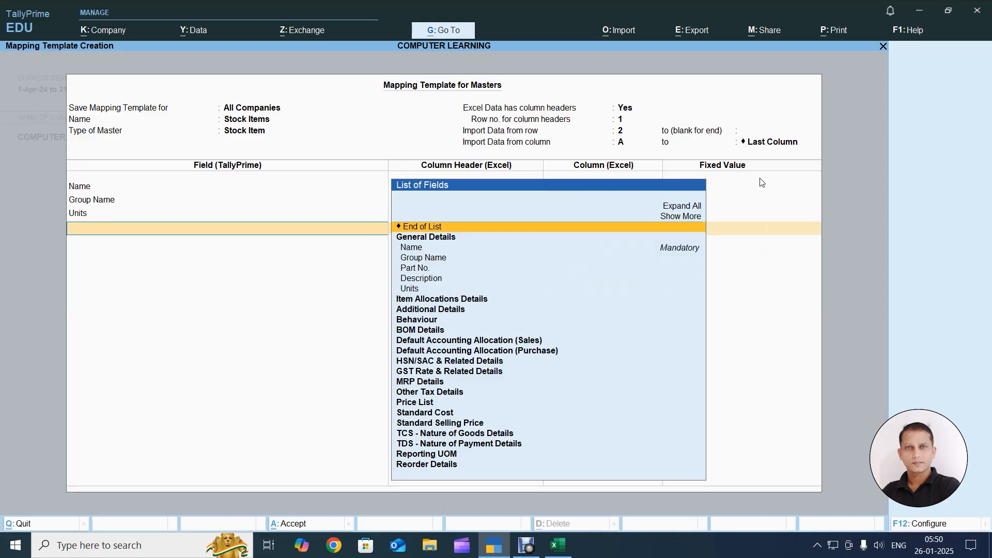
- Add the CGST Rate field from GST Rate & Related Details and map it to the CGST column
{"action": "key", "text": "Down"}
{"action": "key", "text": "Down"}
{"action": "key", "text": "Down"}
{"action": "key", "text": "Down"}
{"action": "key", "text": "Down"}
{"action": "key", "text": "Down"}
{"action": "key", "text": "Down"}
{"action": "key", "text": "Down"}
{"action": "key", "text": "Down"}
{"action": "key", "text": "Down"}
{"action": "key", "text": "Down"}
{"action": "key", "text": "Down"}
{"action": "key", "text": "Down"}
{"action": "key", "text": "Down"}
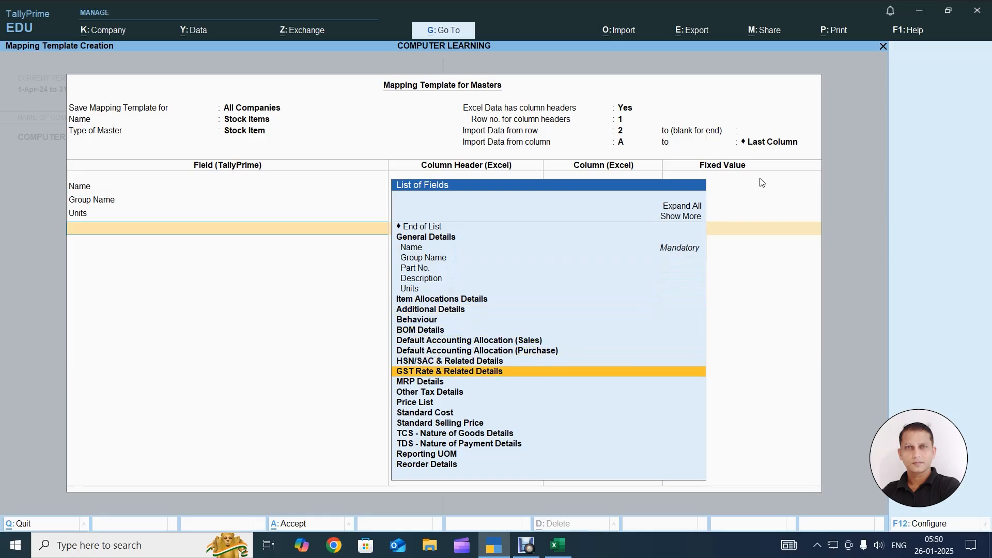
{"action": "key", "text": "Return"}
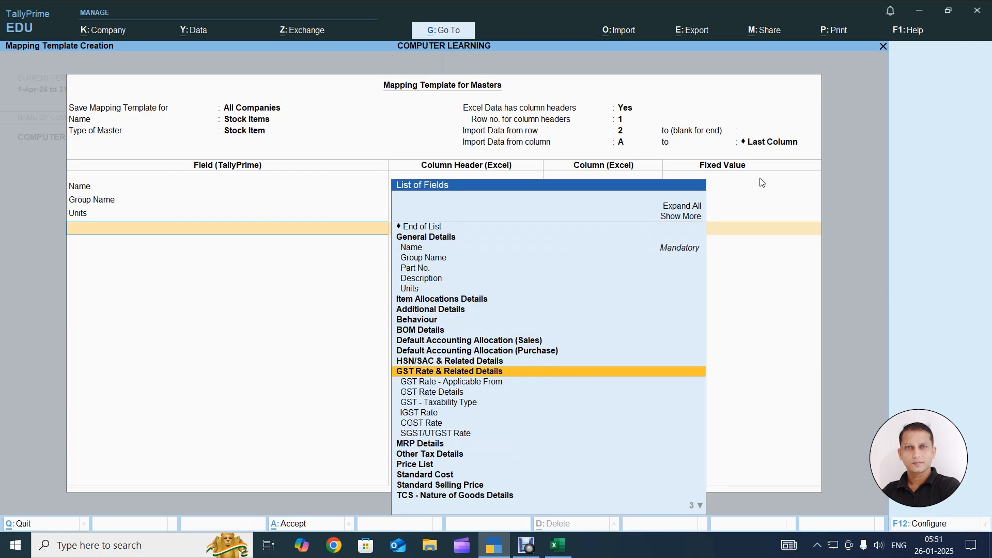
{"action": "key", "text": "Down"}
{"action": "key", "text": "Down"}
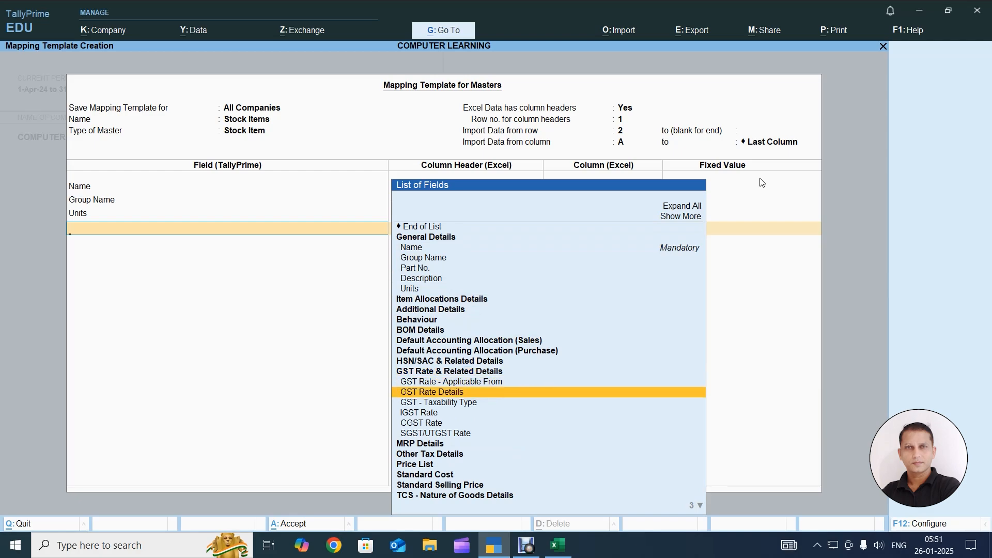
{"action": "key", "text": "Down"}
{"action": "key", "text": "Down"}
{"action": "key", "text": "Down"}
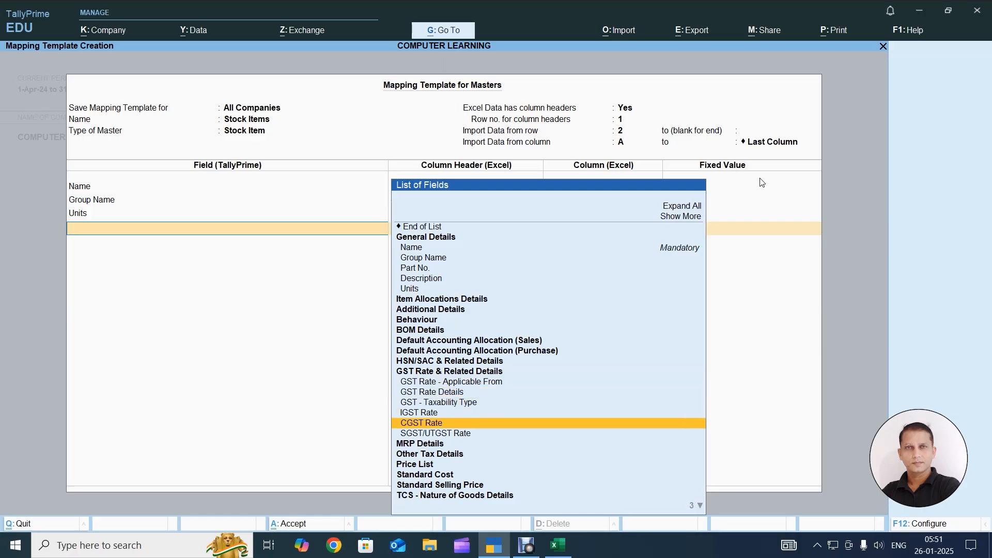
{"action": "key", "text": "Down"}
{"action": "key", "text": "Up"}
{"action": "key", "text": "Return"}
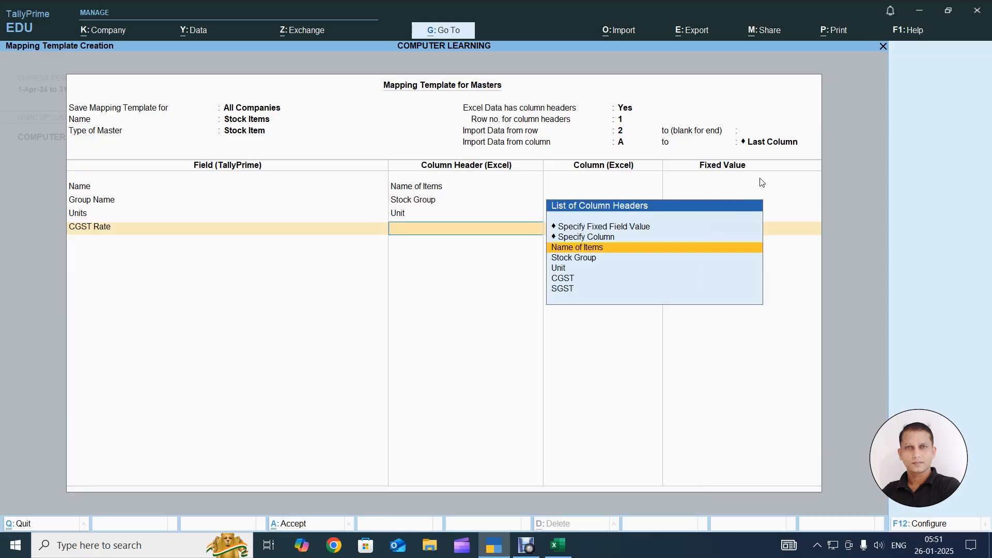
{"action": "key", "text": "Down"}
{"action": "key", "text": "Down"}
{"action": "key", "text": "Down"}
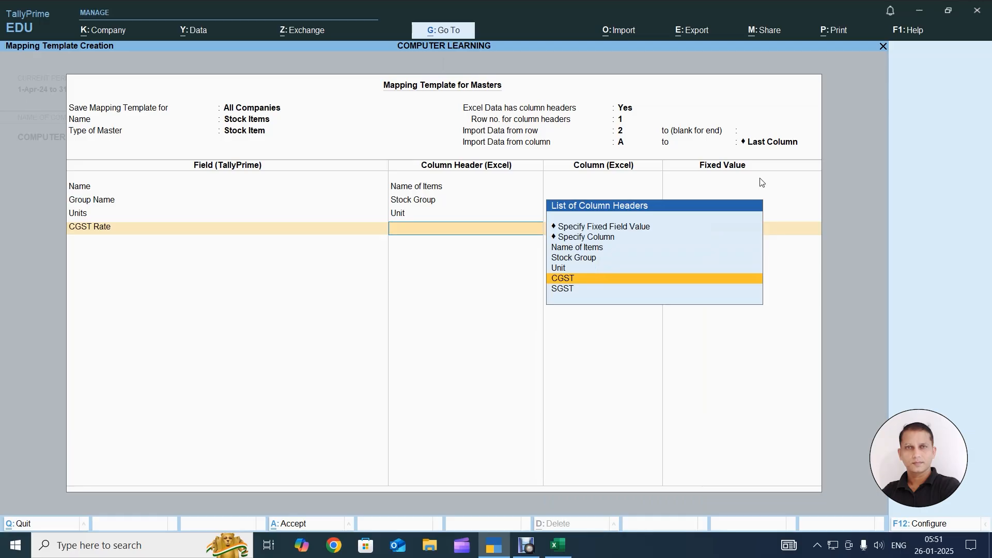
{"action": "key", "text": "Return"}
- Add the SGST/UTGST Rate field to the mapping template and map it to the SGST column
{"action": "key", "text": "Down"}
{"action": "key", "text": "Down"}
{"action": "key", "text": "Down"}
{"action": "key", "text": "Down"}
{"action": "key", "text": "Down"}
{"action": "key", "text": "Down"}
{"action": "key", "text": "Down"}
{"action": "key", "text": "Down"}
{"action": "key", "text": "Down"}
{"action": "key", "text": "Down"}
{"action": "key", "text": "Down"}
{"action": "key", "text": "Down"}
{"action": "key", "text": "Down"}
{"action": "key", "text": "Down"}
{"action": "key", "text": "Down"}
{"action": "key", "text": "Down"}
{"action": "key", "text": "Down"}
{"action": "key", "text": "Down"}
{"action": "key", "text": "Down"}
{"action": "key", "text": "Return"}
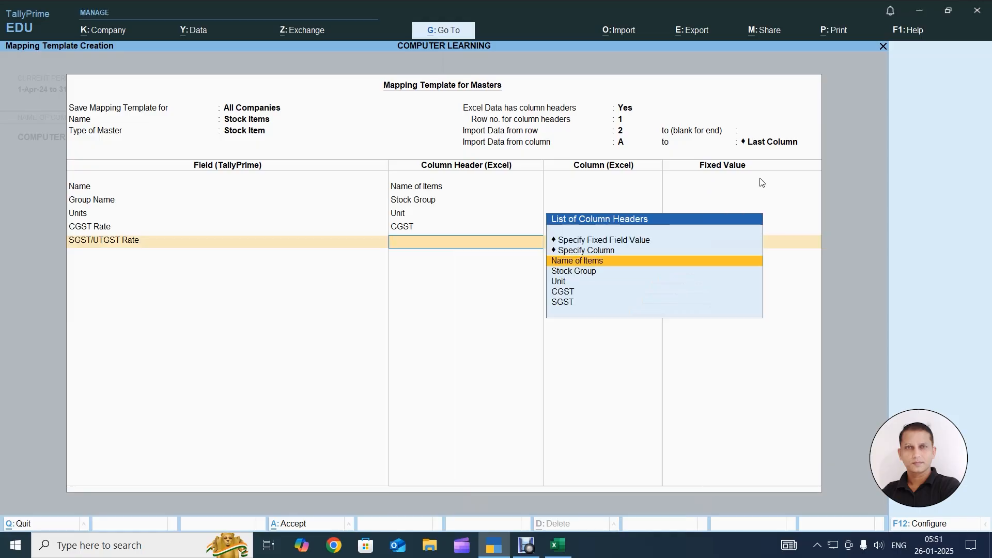
{"action": "key", "text": "Down"}
{"action": "key", "text": "Down"}
{"action": "key", "text": "Down"}
{"action": "key", "text": "Down"}
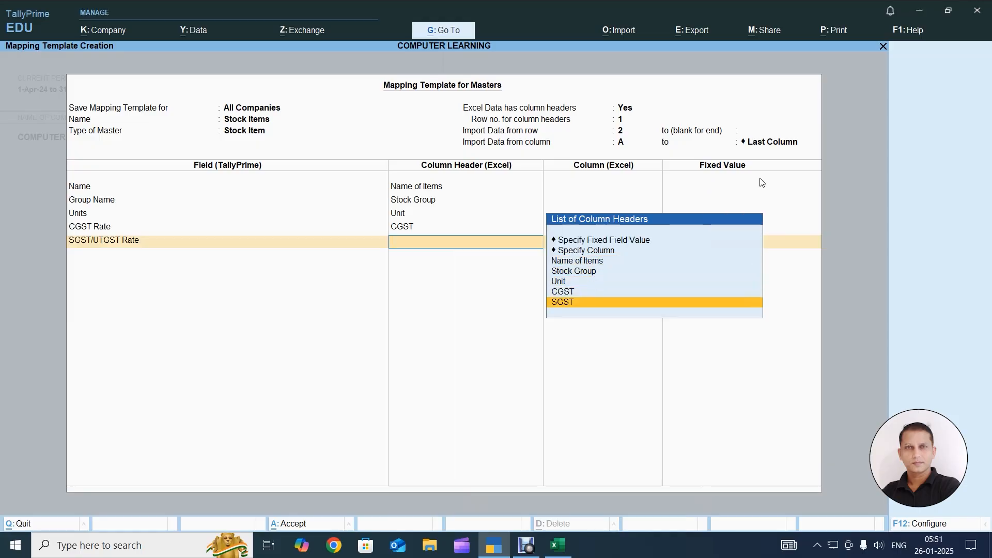
{"action": "key", "text": "Return"}
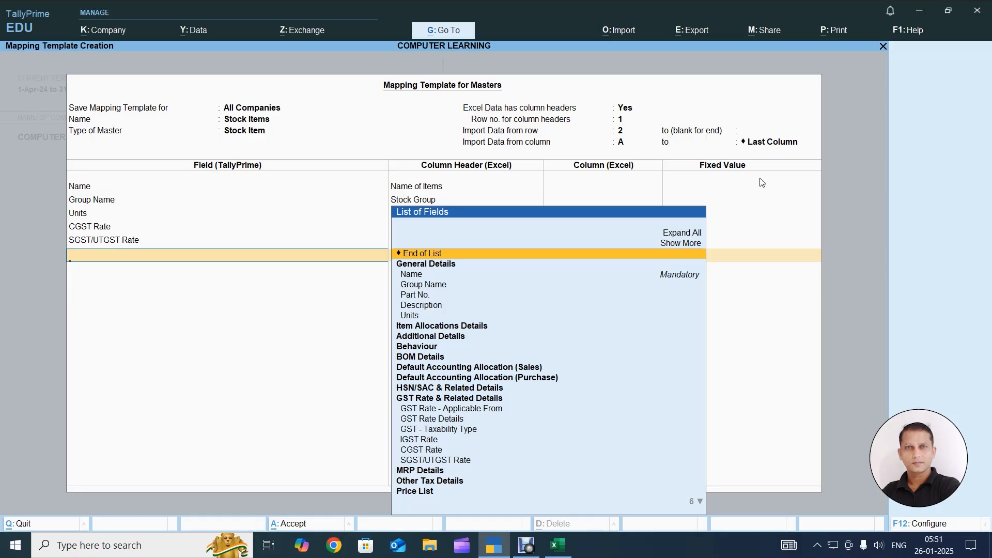
- End the field list and save the Stock Items mapping template, overwriting the existing template of that name
{"action": "key", "text": "Return"}
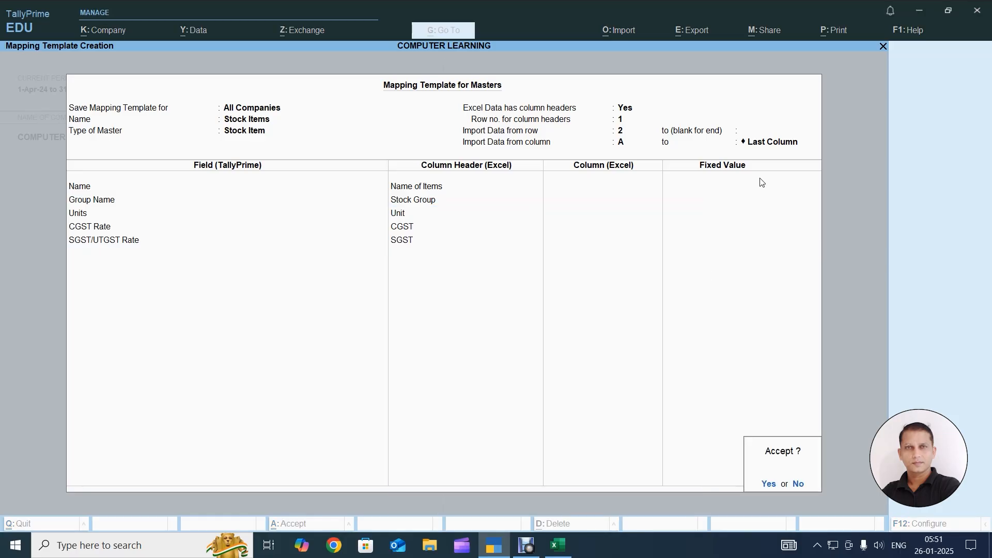
{"action": "key", "text": "Return"}
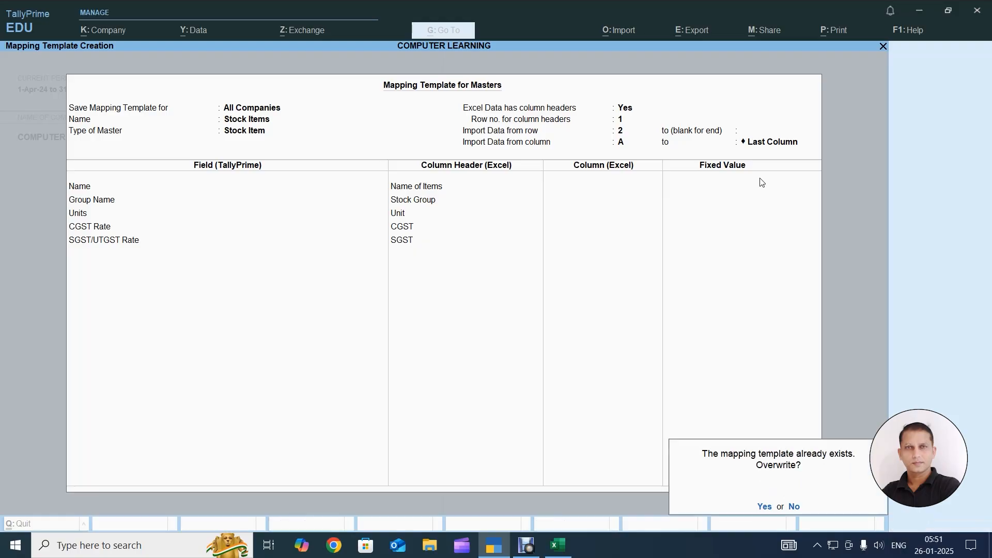
{"action": "key", "text": "Return"}
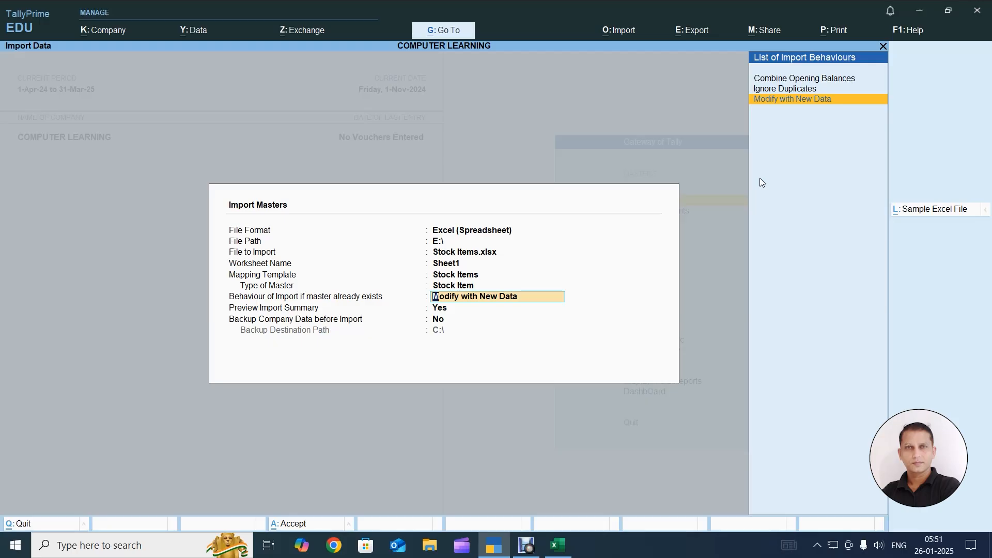
- Import the stock items with Modify with New Data, the import summary preview on and no company data backup
{"action": "key", "text": "Return"}
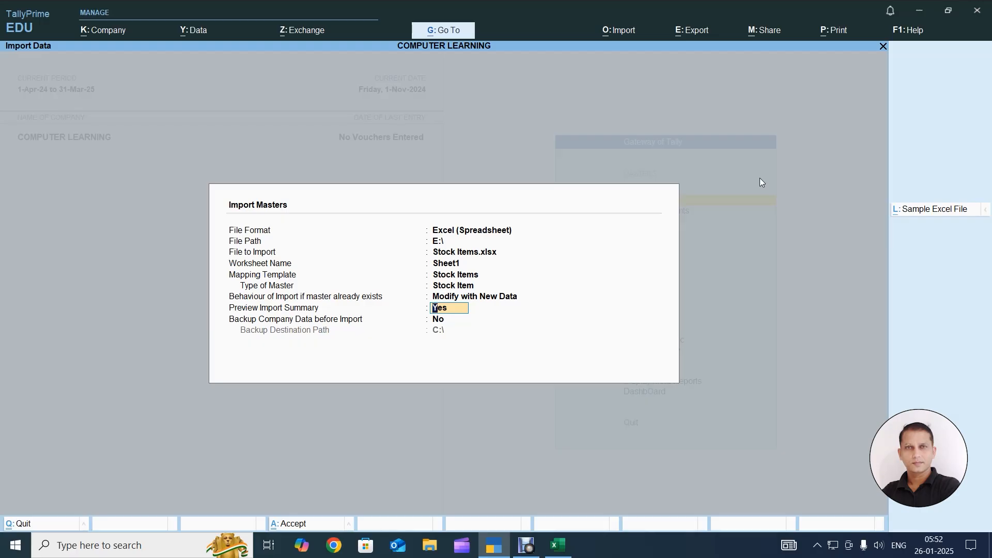
{"action": "key", "text": "Return"}
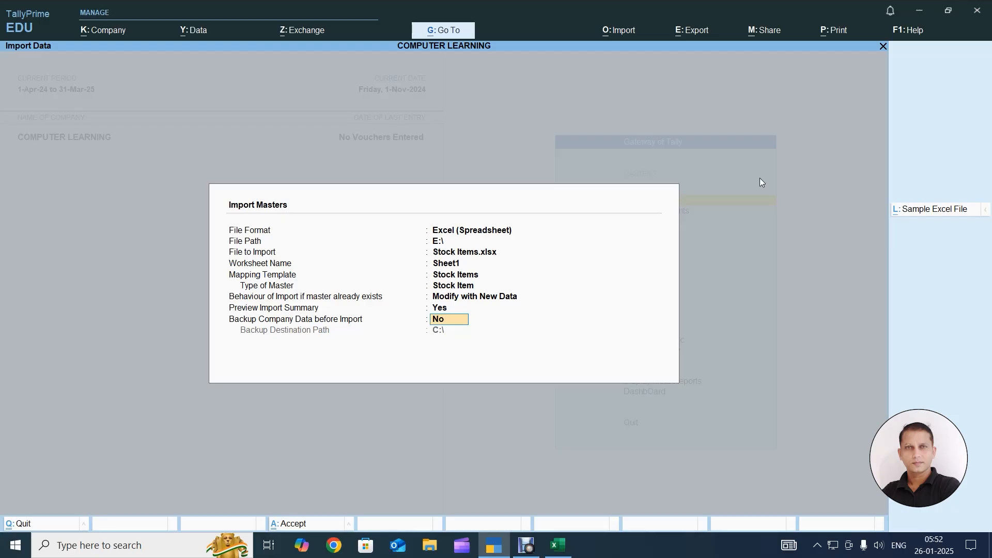
{"action": "key", "text": "Return"}
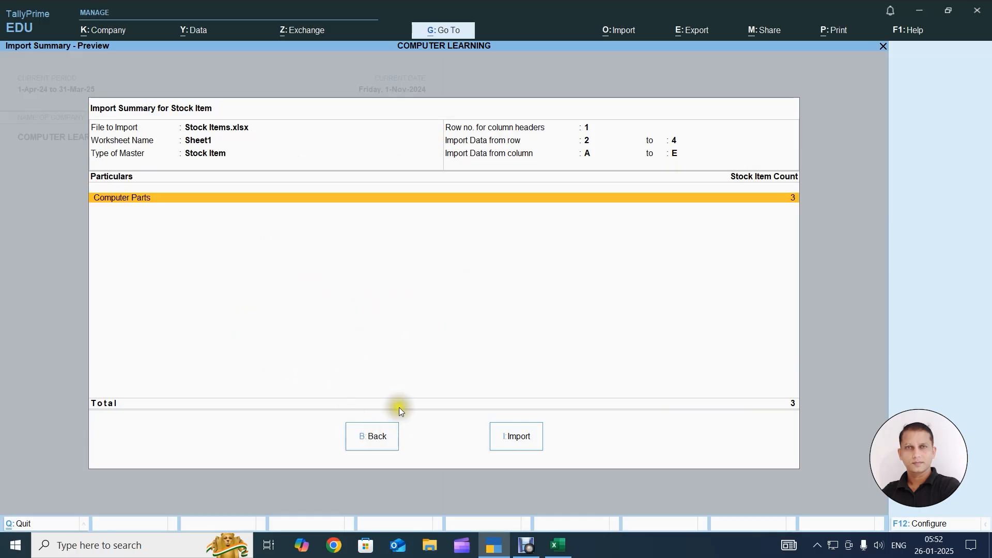
{"action": "left_click", "coordinate": [525, 438]}
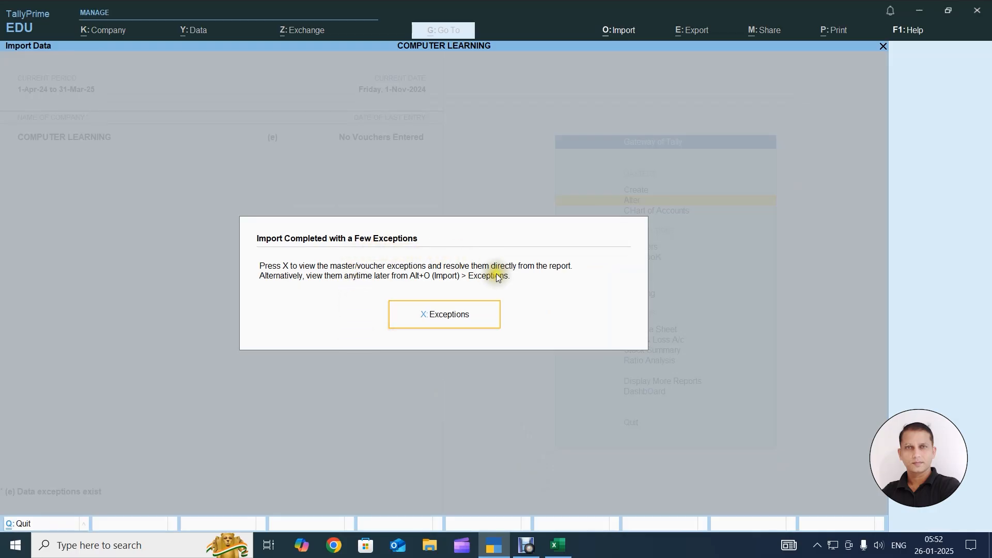
- Open the import exceptions and drill down through the missing referenced masters to the affected stock group's name
{"action": "left_click", "coordinate": [454, 316]}
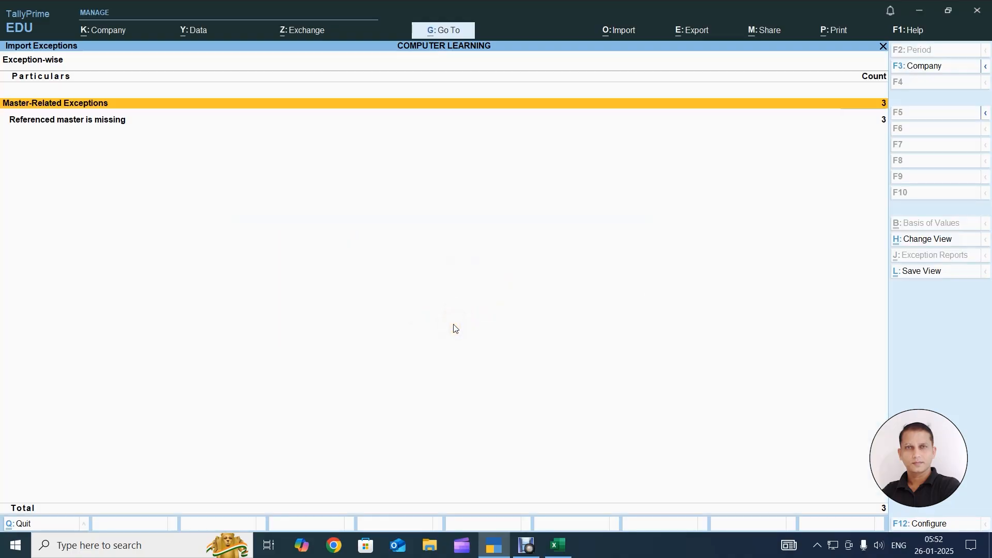
{"action": "key", "text": "Down"}
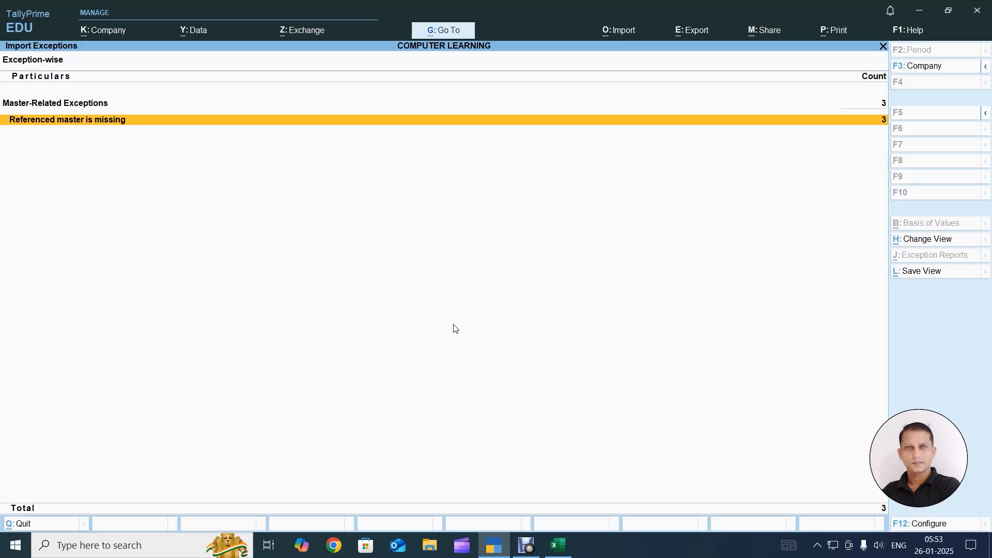
{"action": "key", "text": "Return"}
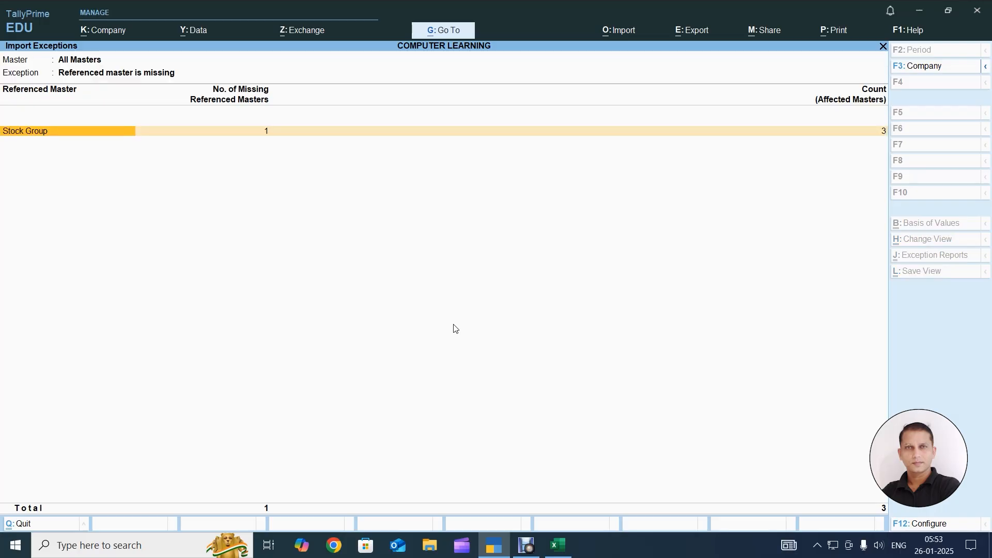
{"action": "key", "text": "Return"}
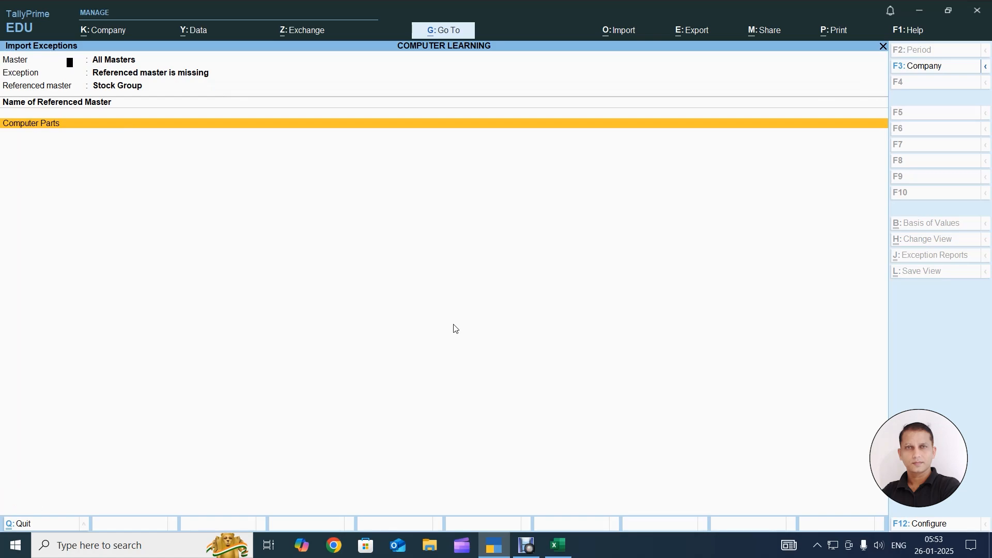
- Create the missing Computer Parts stock group under Primary, with HSN/SAC and GST rate details as per Company/Stock Group
{"action": "key", "text": "Return"}
{"action": "key", "text": "Return"}
{"action": "key", "text": "Return"}
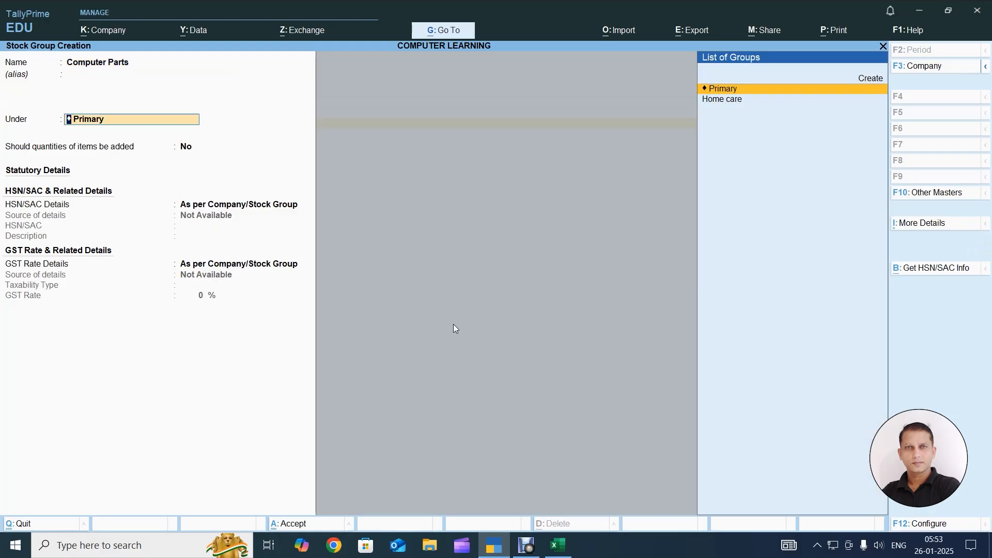
{"action": "key", "text": "Return"}
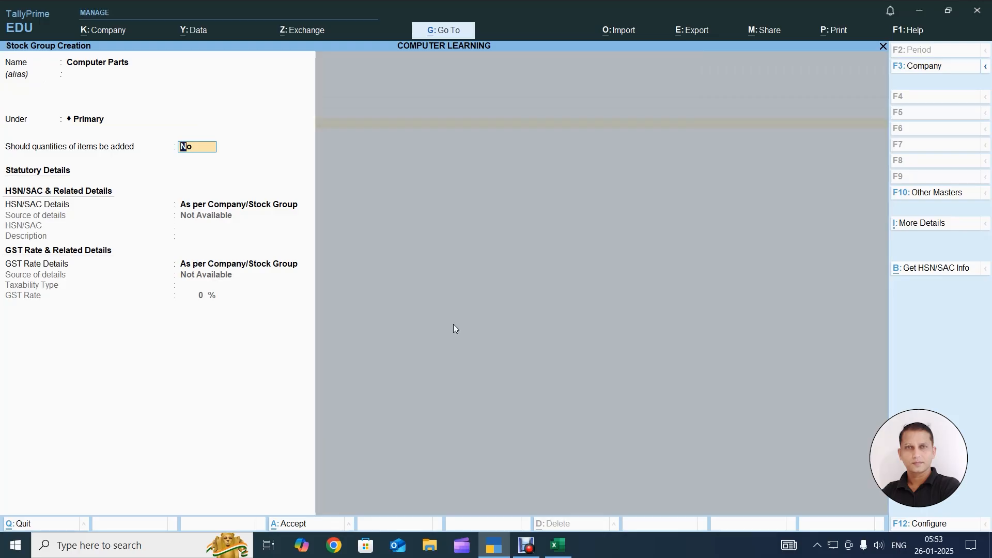
{"action": "key", "text": "Return"}
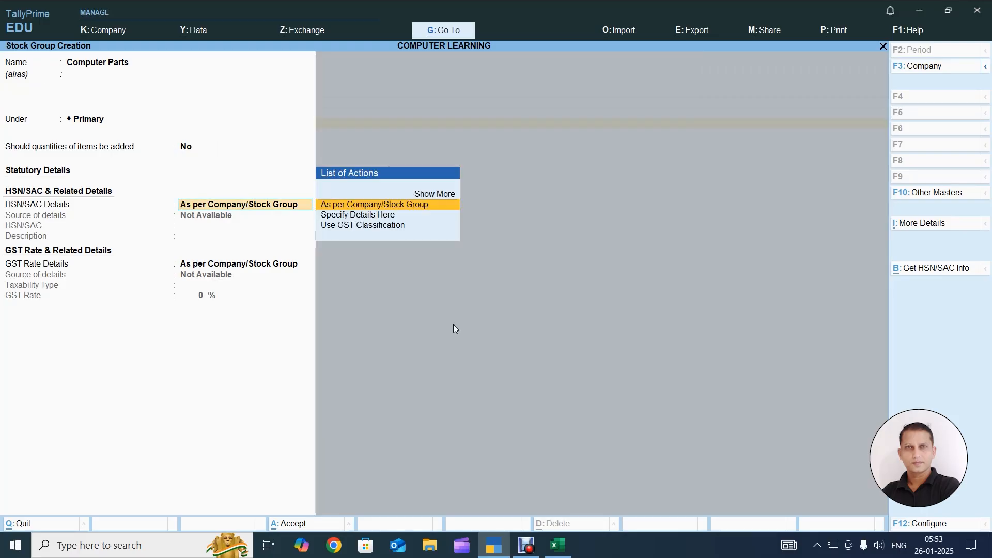
{"action": "key", "text": "Return"}
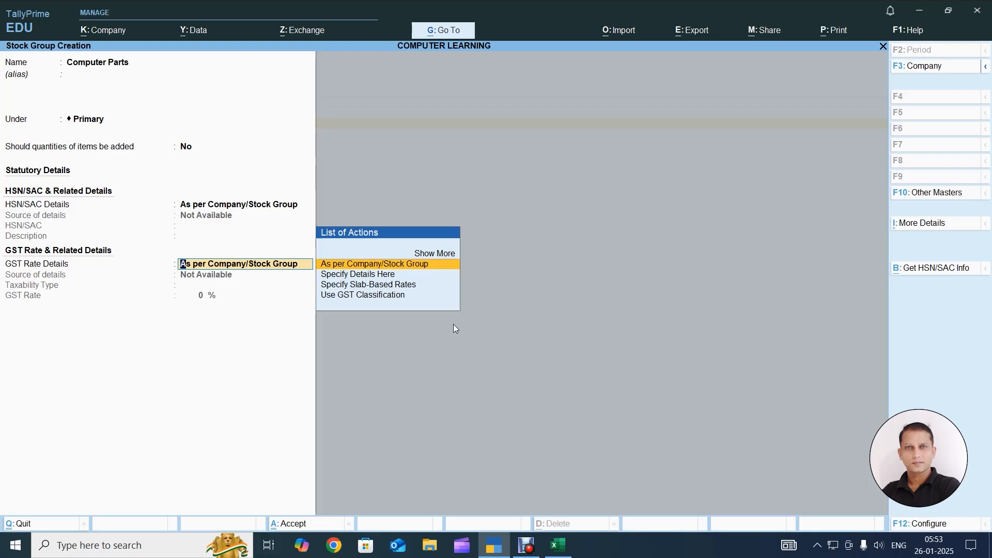
{"action": "key", "text": "Return"}
{"action": "key", "text": "Return"}
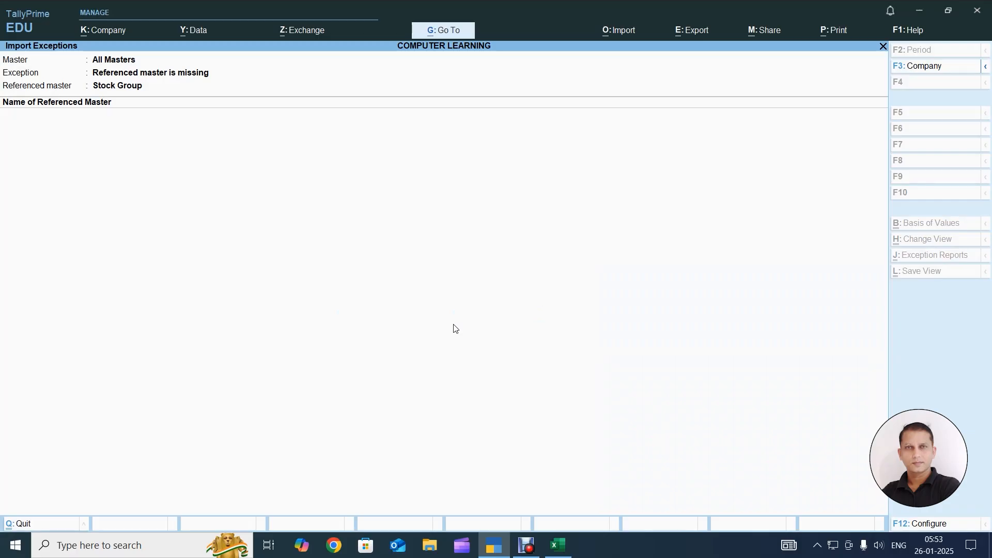
- Recheck the import exceptions report for remaining entries and return to the Gateway of Tally
{"action": "key", "text": "Escape"}
{"action": "key", "text": "Escape"}
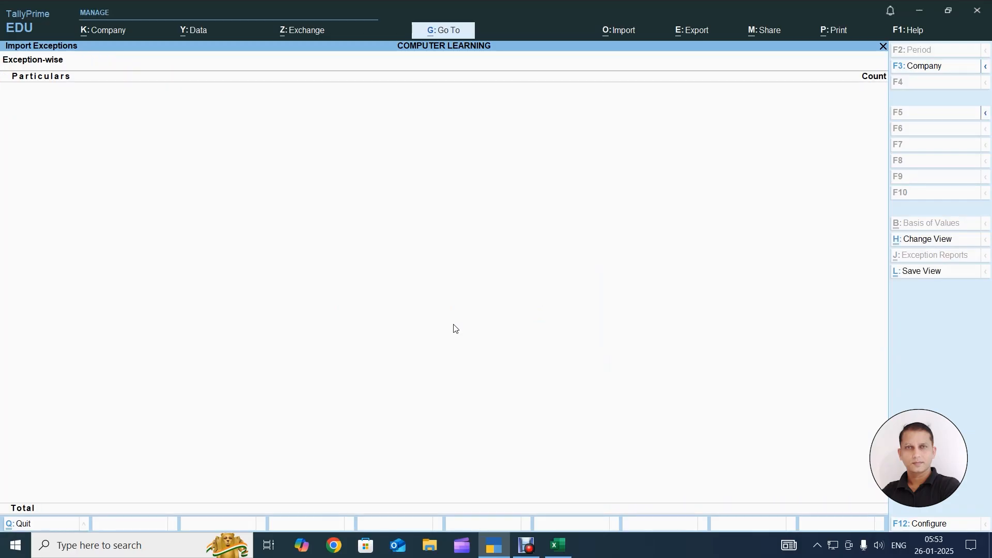
{"action": "key", "text": "Escape"}
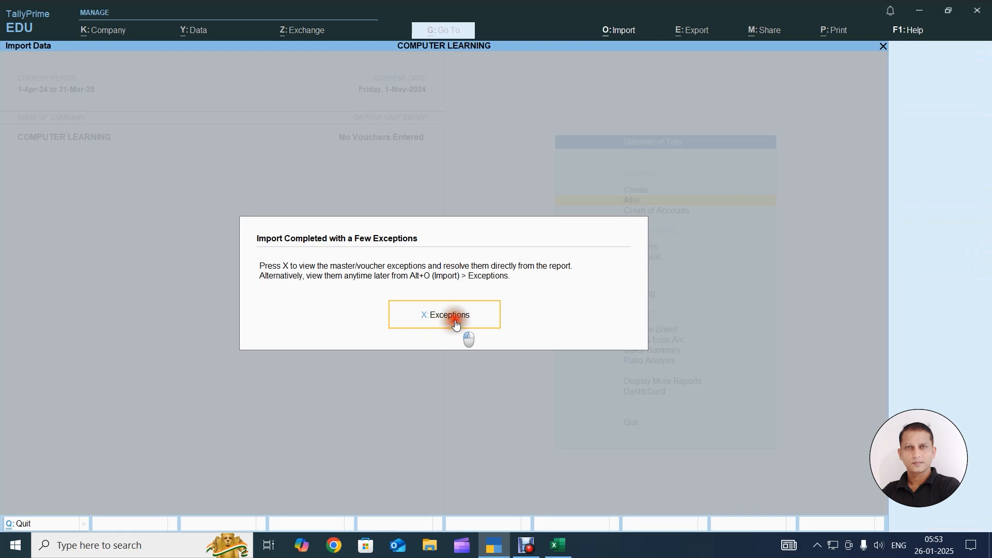
{"action": "left_click", "coordinate": [456, 325]}
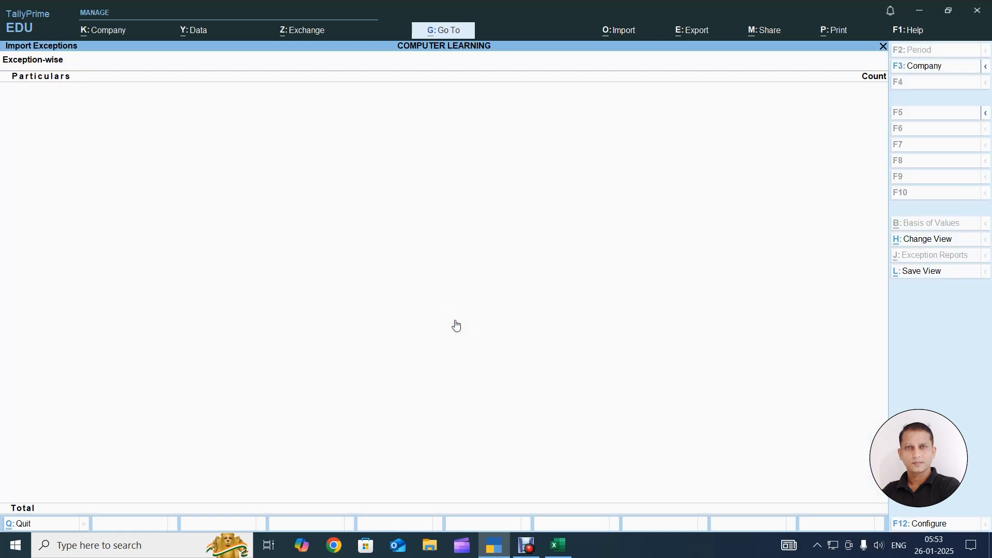
{"action": "key", "text": "Escape"}
{"action": "key", "text": "Escape"}
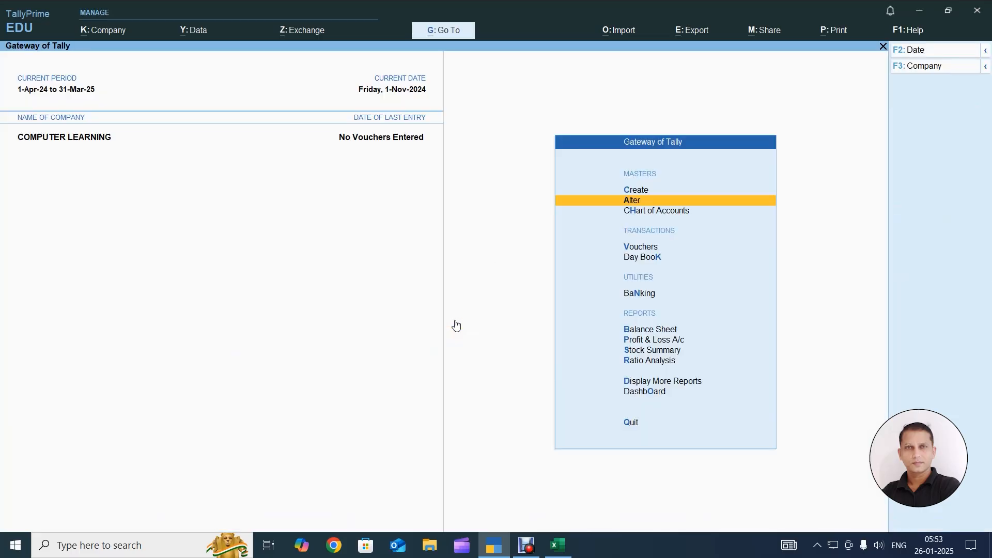
- Import the masters again from Sheet1 of Stock Items.xlsx, keeping the Stock Items mapping template and the existing import settings
{"action": "key", "text": "alt+o"}
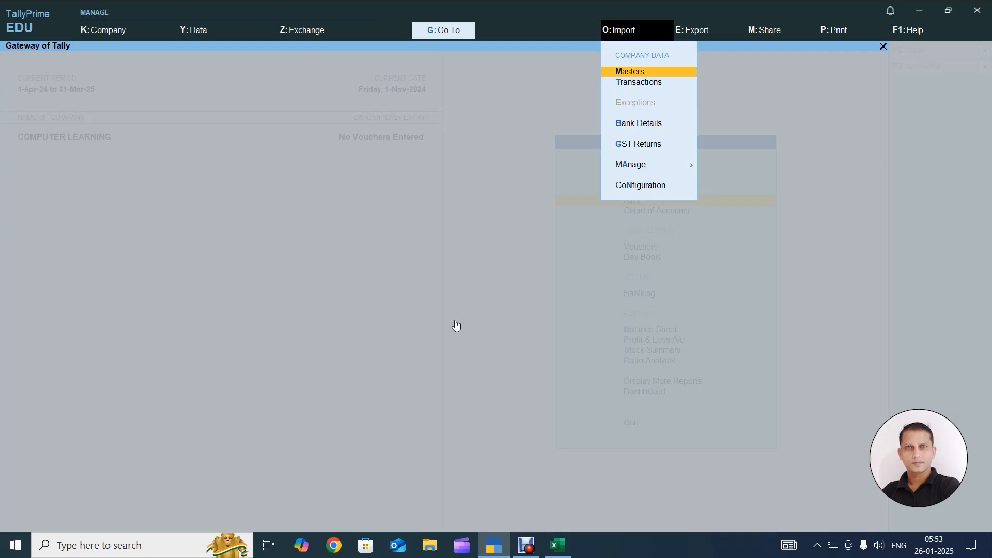
{"action": "key", "text": "Return"}
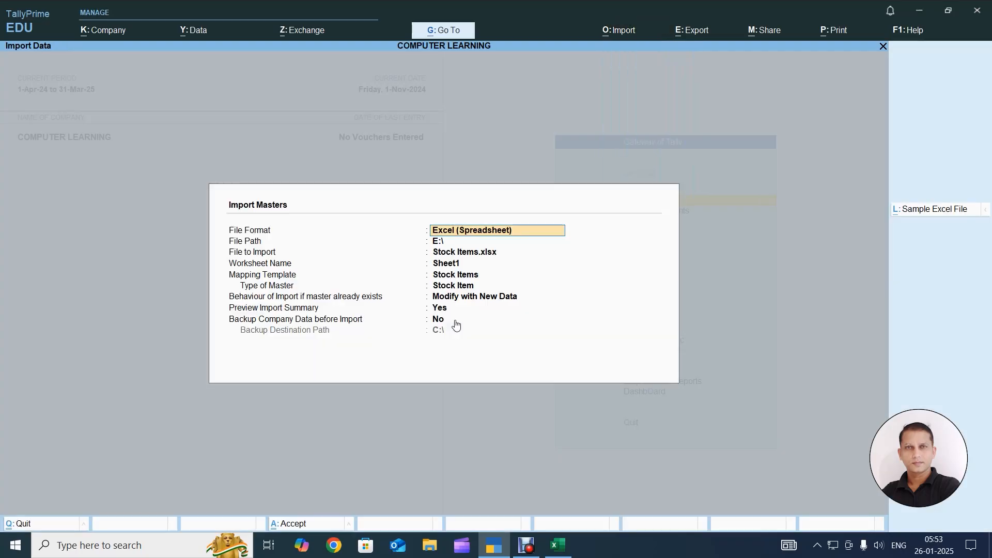
{"action": "key", "text": "Return"}
{"action": "key", "text": "Return"}
{"action": "key", "text": "Return"}
{"action": "key", "text": "Return"}
{"action": "key", "text": "Return"}
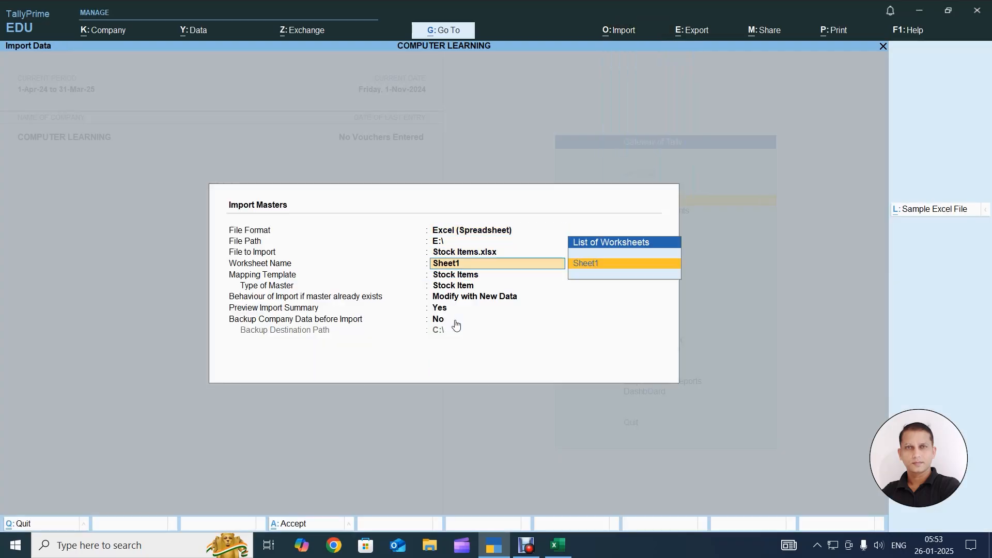
{"action": "key", "text": "Return"}
{"action": "key", "text": "Return"}
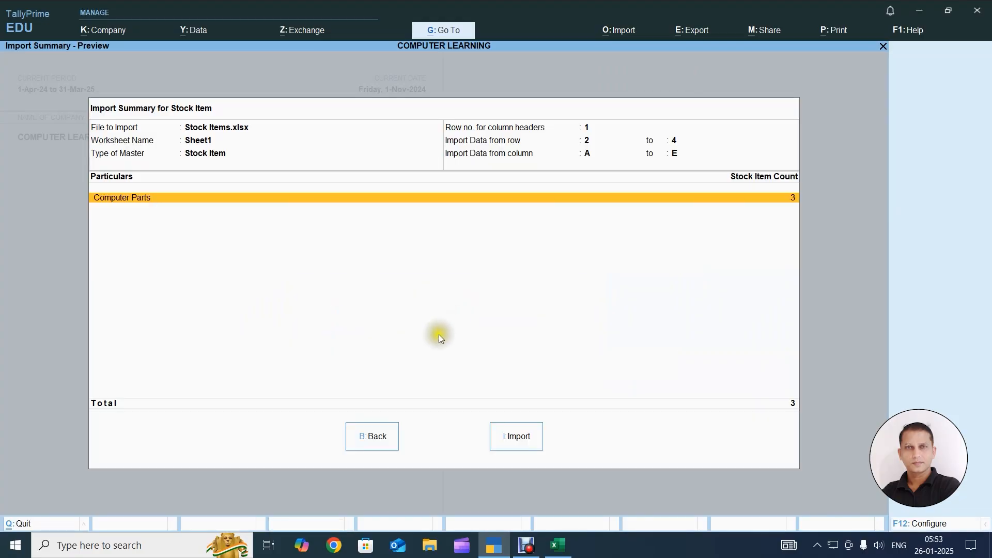
{"action": "left_click", "coordinate": [516, 436]}
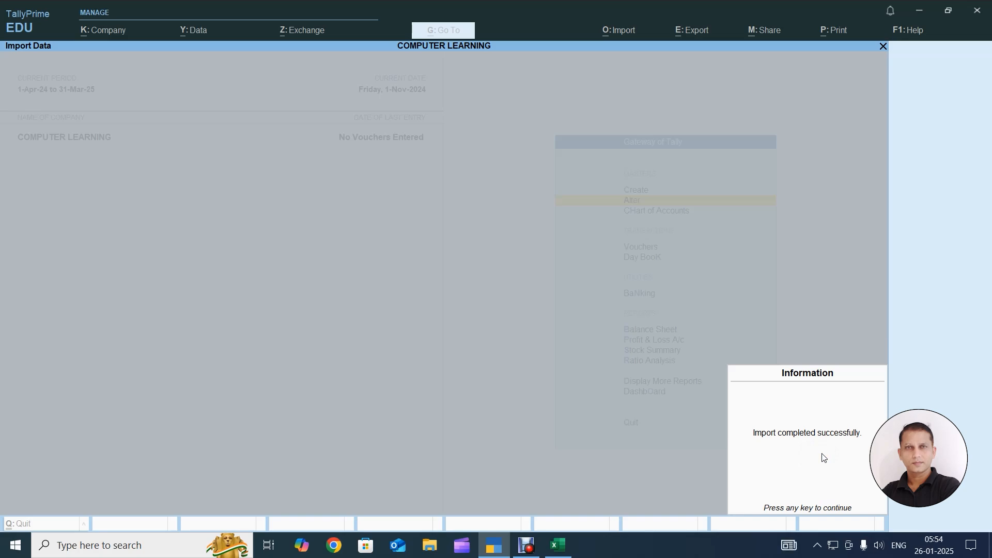
{"action": "key", "text": "Return"}
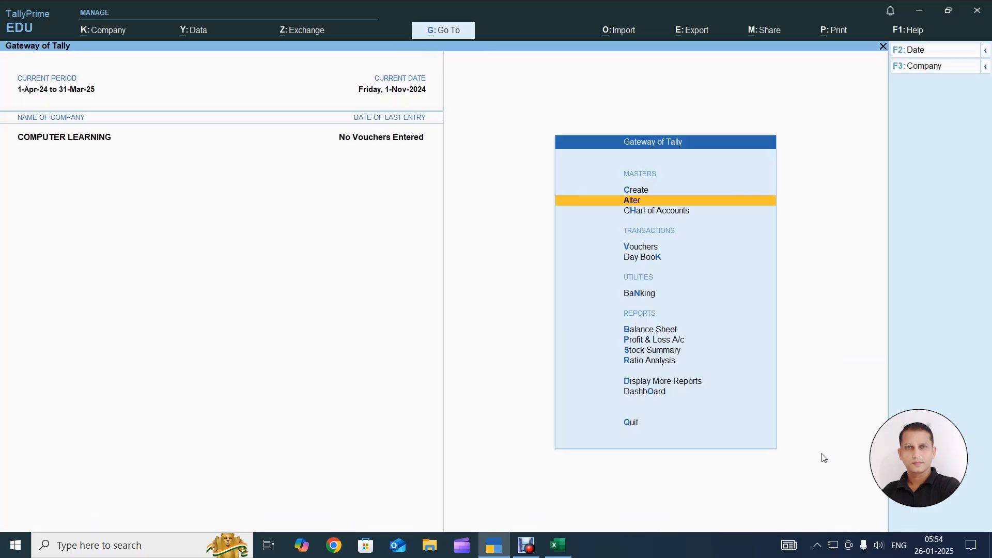
- Open the list of stock items for alteration, examine the imported item names, and return to the Gateway of Tally
{"action": "key", "text": "Up"}
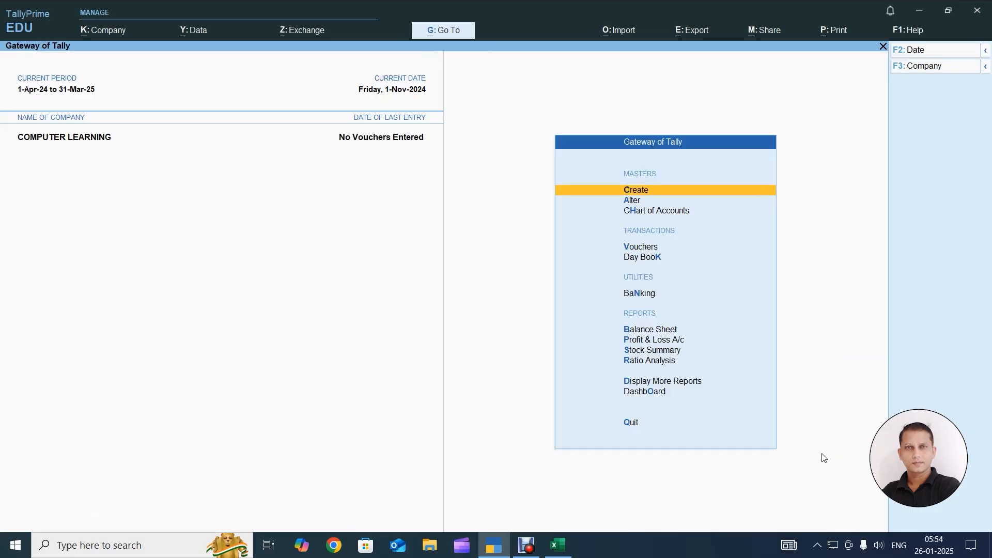
{"action": "key", "text": "Down"}
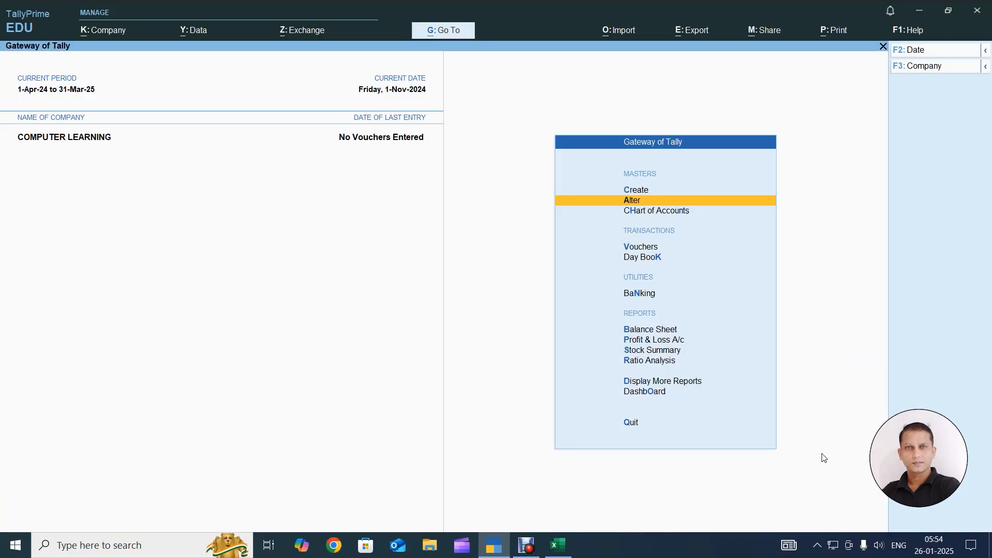
{"action": "key", "text": "Return"}
{"action": "key", "text": "Down"}
{"action": "key", "text": "Down"}
{"action": "key", "text": "Down"}
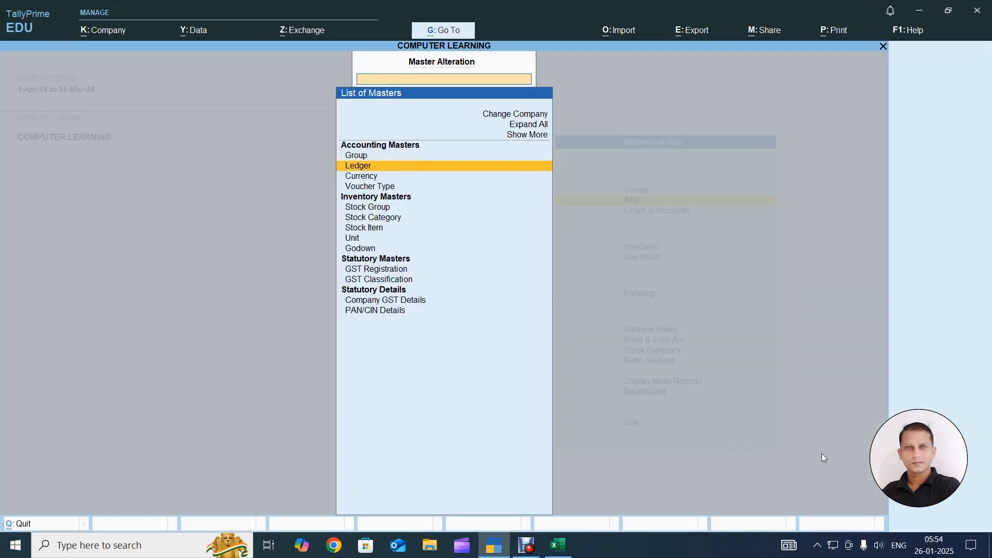
{"action": "key", "text": "Down"}
{"action": "key", "text": "Down"}
{"action": "key", "text": "Down"}
{"action": "key", "text": "Return"}
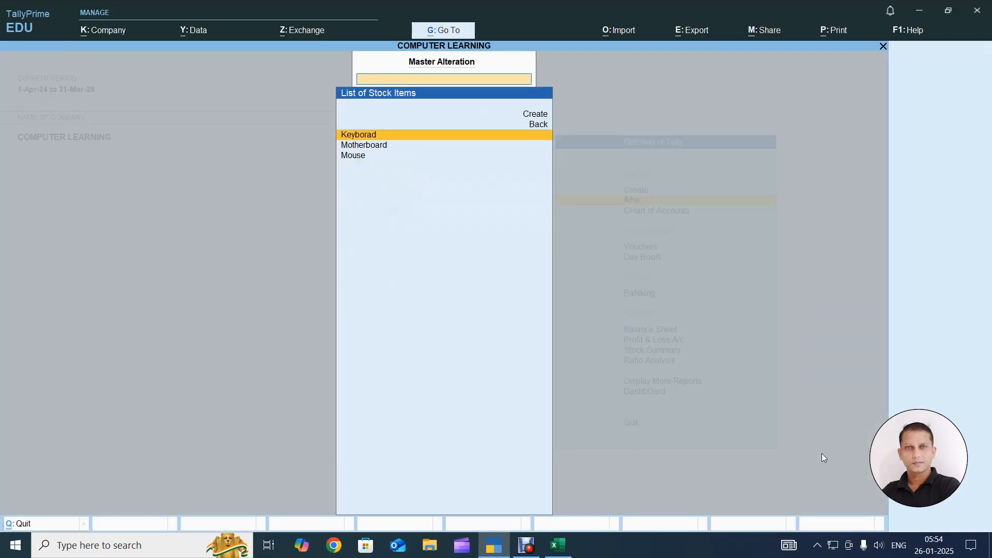
{"action": "key", "text": "Down"}
{"action": "key", "text": "Down"}
{"action": "key", "text": "Up"}
{"action": "key", "text": "Up"}
{"action": "key", "text": "Down"}
{"action": "key", "text": "Down"}
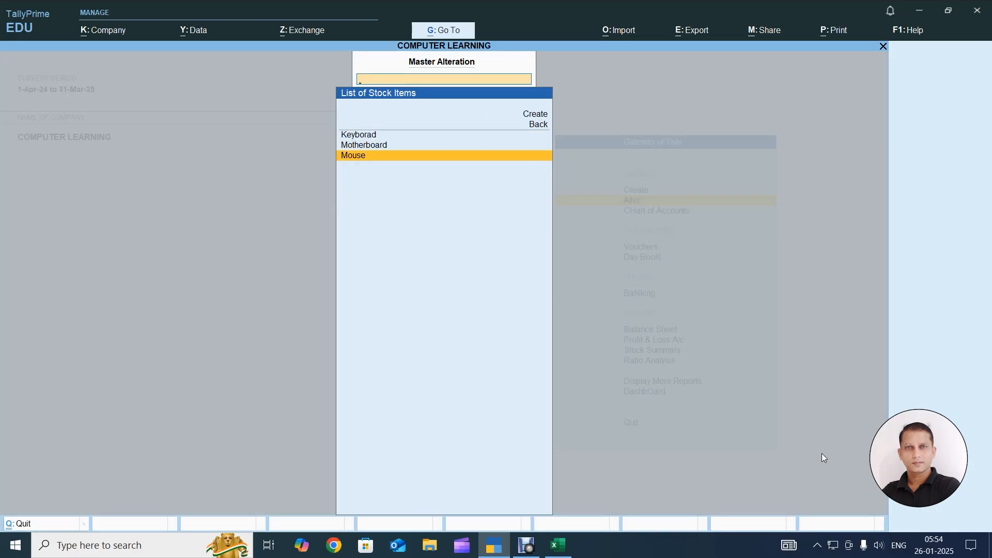
{"action": "key", "text": "Up"}
{"action": "key", "text": "Up"}
{"action": "key", "text": "Down"}
{"action": "key", "text": "Down"}
{"action": "key", "text": "Up"}
{"action": "key", "text": "Up"}
{"action": "key", "text": "Down"}
{"action": "key", "text": "Down"}
{"action": "key", "text": "Up"}
{"action": "key", "text": "Up"}
{"action": "key", "text": "Down"}
{"action": "key", "text": "Down"}
{"action": "key", "text": "Up"}
{"action": "key", "text": "Up"}
{"action": "key", "text": "Escape"}
{"action": "key", "text": "Escape"}
- Start a sales voucher with Cash as the party, default party and dispatch details, and SALES AC as the sales ledger
{"action": "key", "text": "Down"}
{"action": "key", "text": "Down"}
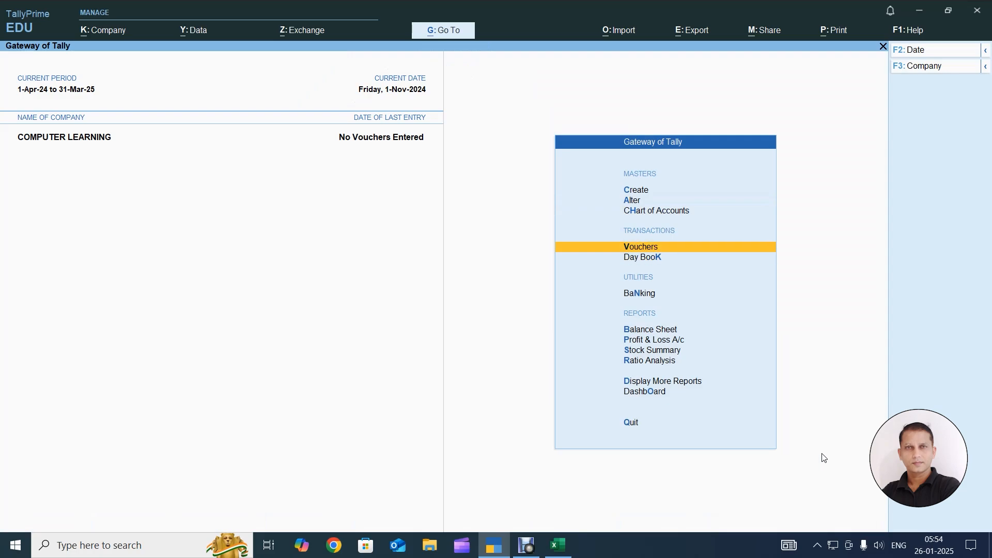
{"action": "key", "text": "Return"}
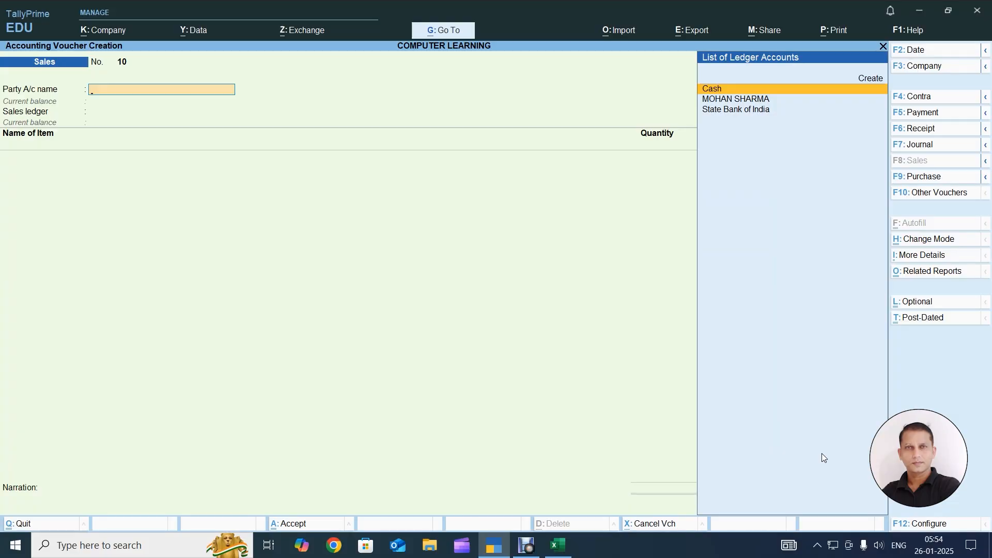
{"action": "key", "text": "Return"}
{"action": "key", "text": "Return"}
{"action": "key", "text": "Return"}
{"action": "key", "text": "Return"}
{"action": "key", "text": "Return"}
{"action": "key", "text": "Return"}
{"action": "key", "text": "Return"}
{"action": "key", "text": "Return"}
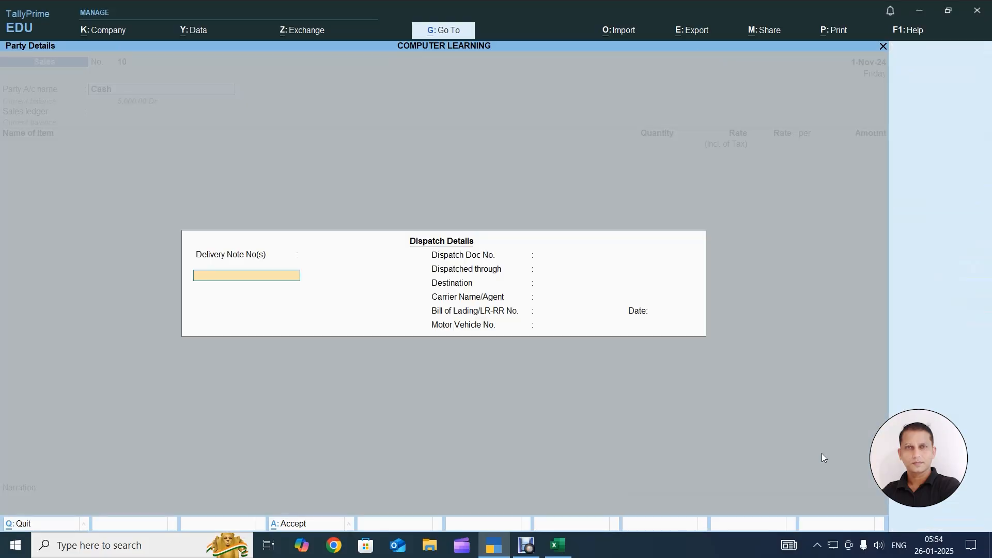
{"action": "key", "text": "Return"}
{"action": "key", "text": "Return"}
{"action": "key", "text": "Return"}
{"action": "key", "text": "Return"}
{"action": "key", "text": "Return"}
{"action": "key", "text": "Return"}
{"action": "key", "text": "Return"}
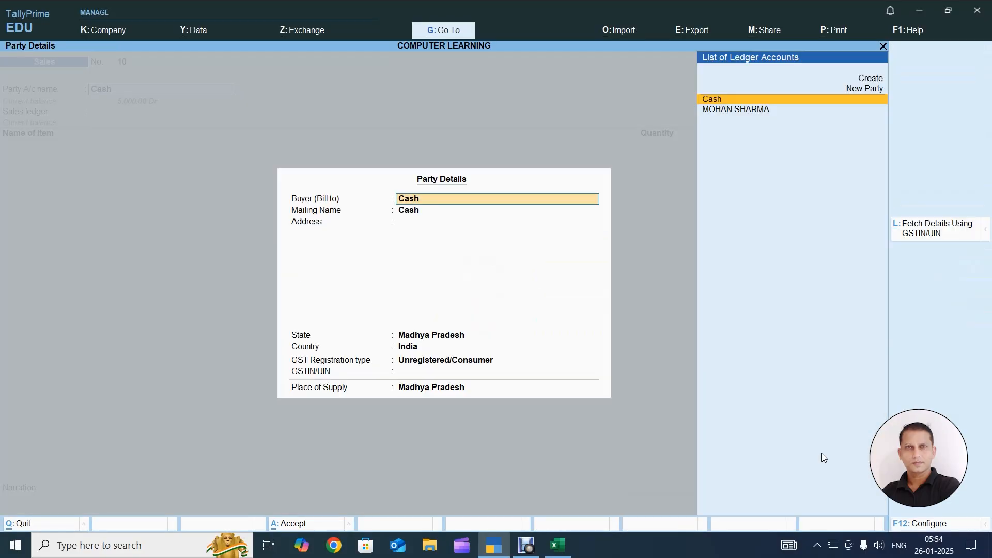
{"action": "key", "text": "Return"}
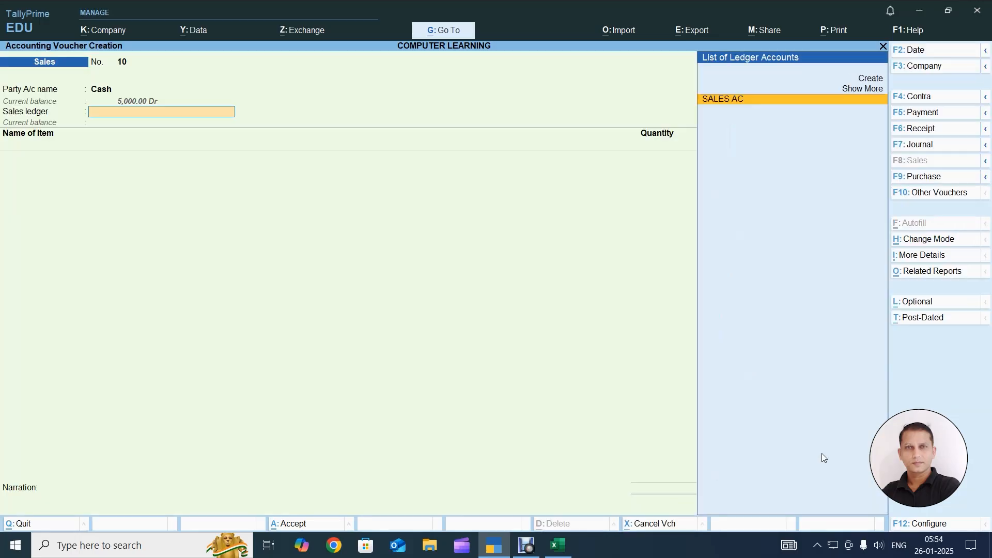
{"action": "key", "text": "Return"}
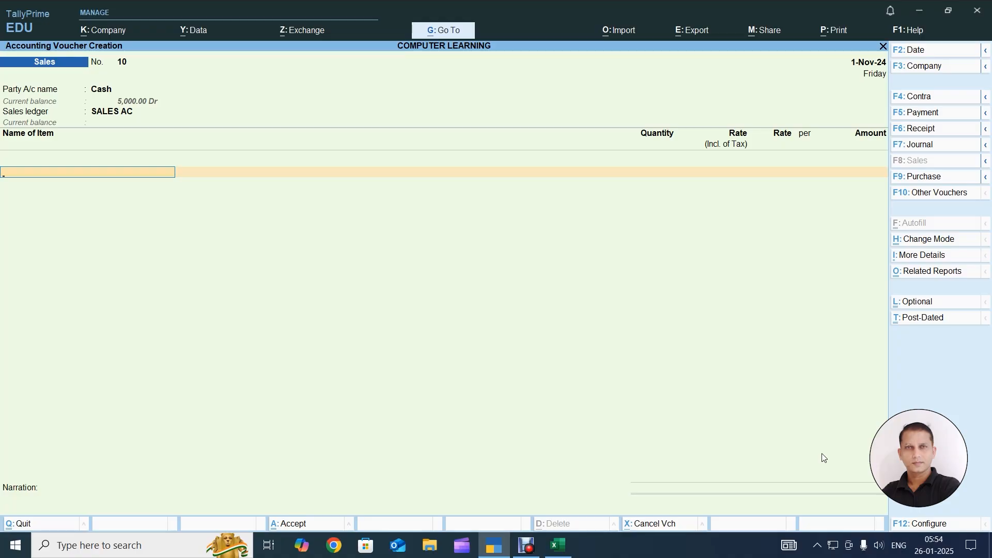
- Add the Keyborad item to the sales voucher with order number Not Applicable, quantity 1 Nos and rate 500
{"action": "key", "text": "Down"}
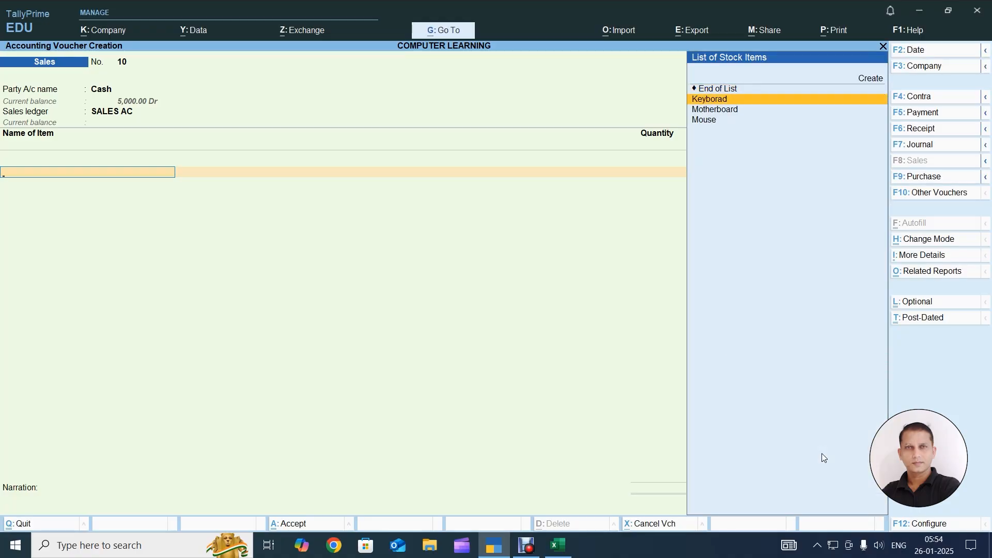
{"action": "key", "text": "Return"}
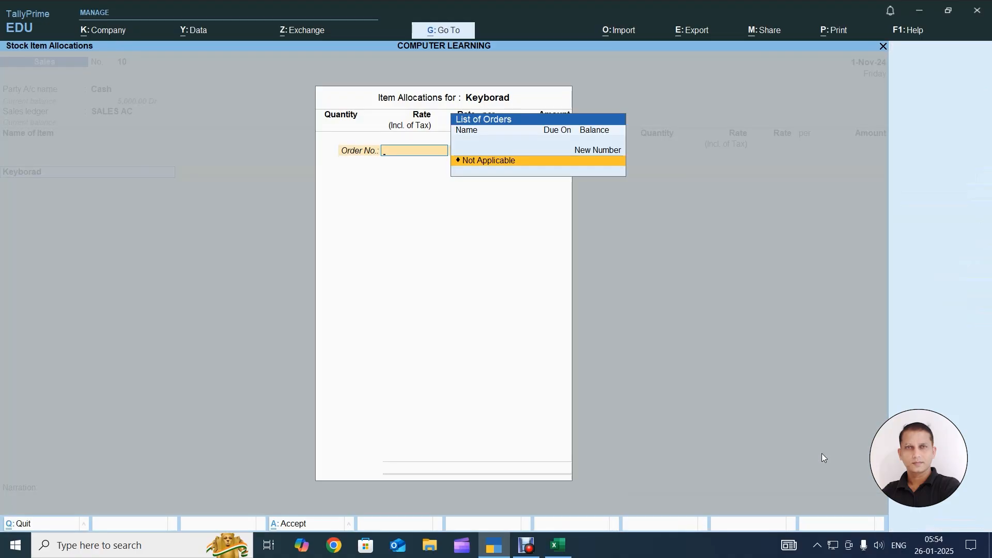
{"action": "key", "text": "Return"}
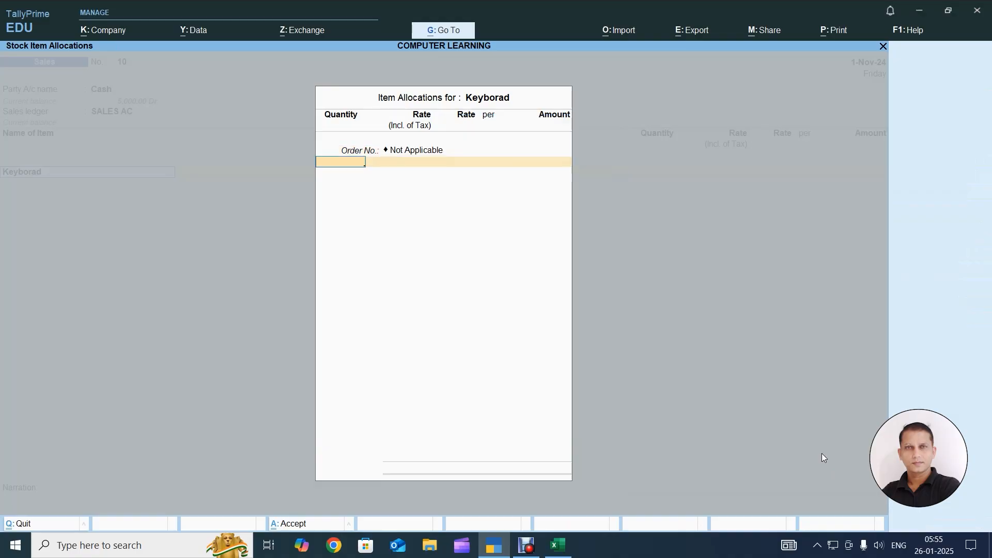
{"action": "type", "text": "1"}
{"action": "key", "text": "Return"}
{"action": "key", "text": "Return"}
{"action": "type", "text": "500"}
{"action": "key", "text": "Return"}
{"action": "key", "text": "Return"}
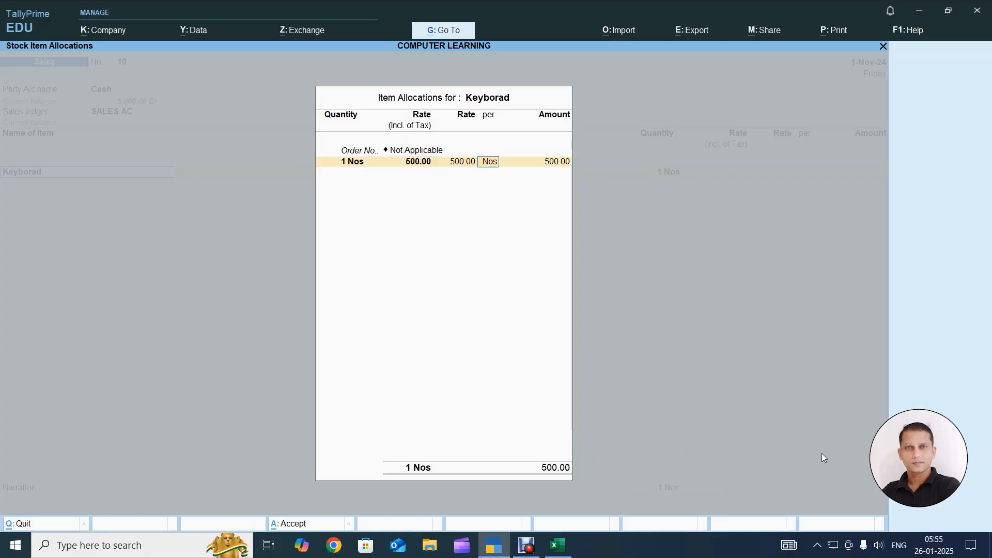
{"action": "key", "text": "Return"}
{"action": "key", "text": "Return"}
{"action": "key", "text": "Return"}
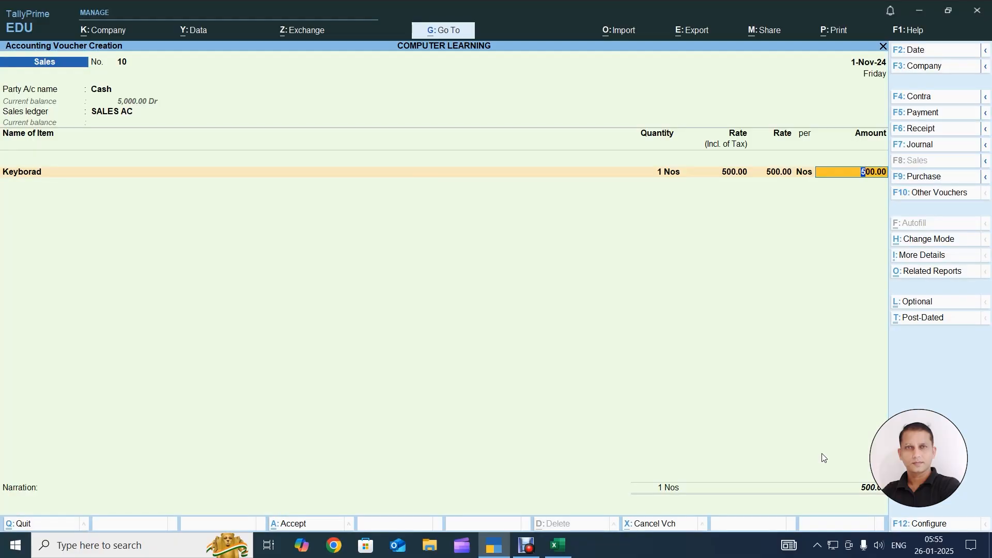
{"action": "key", "text": "Return"}
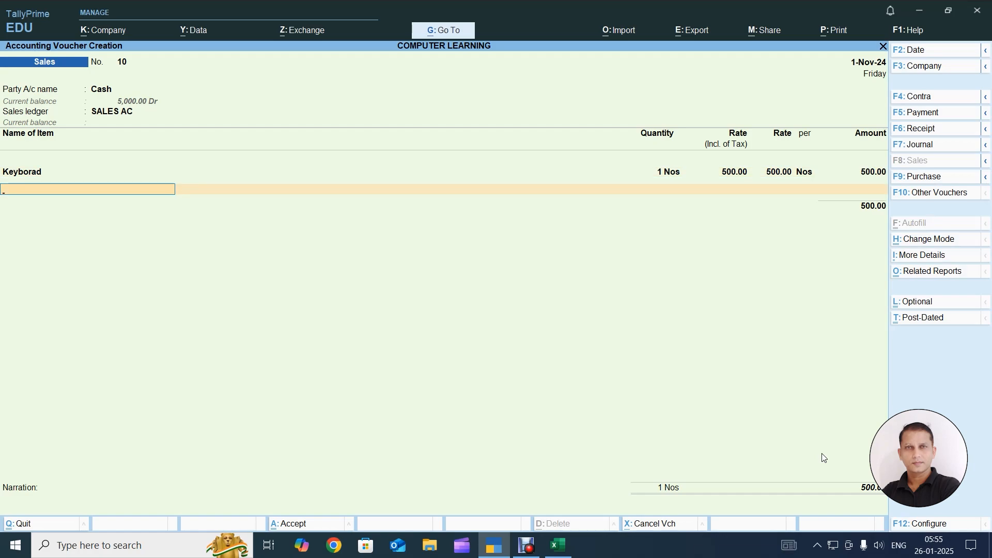
- End the item list and add the CGST and SGST ledgers with their calculated tax amounts to the sales voucher
{"action": "key", "text": "Return"}
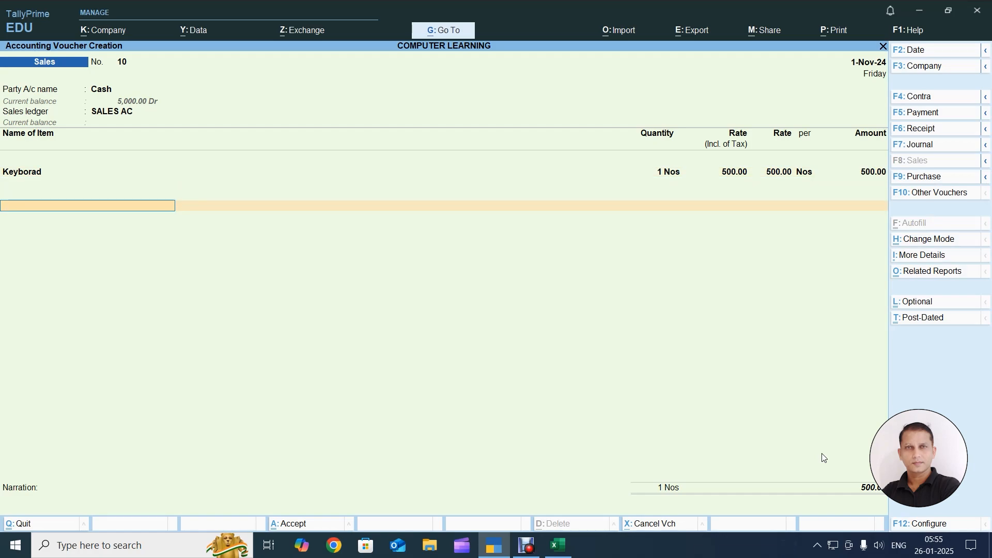
{"action": "type", "text": "C"}
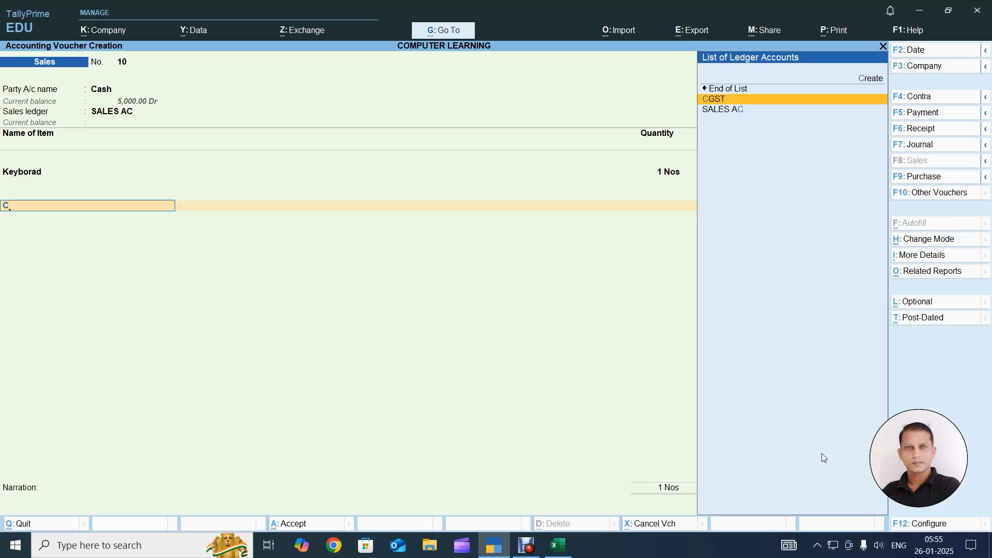
{"action": "key", "text": "Return"}
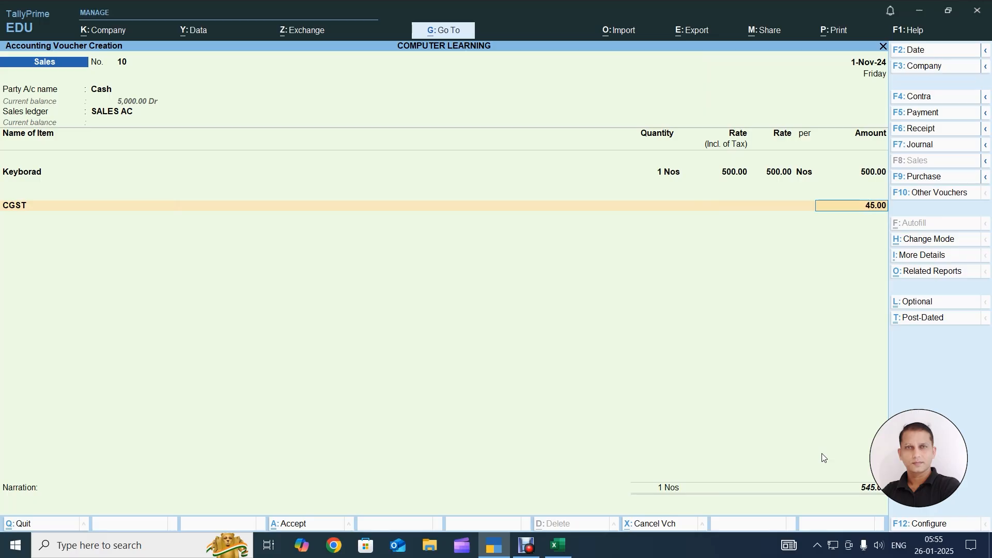
{"action": "key", "text": "Return"}
{"action": "type", "text": "S"}
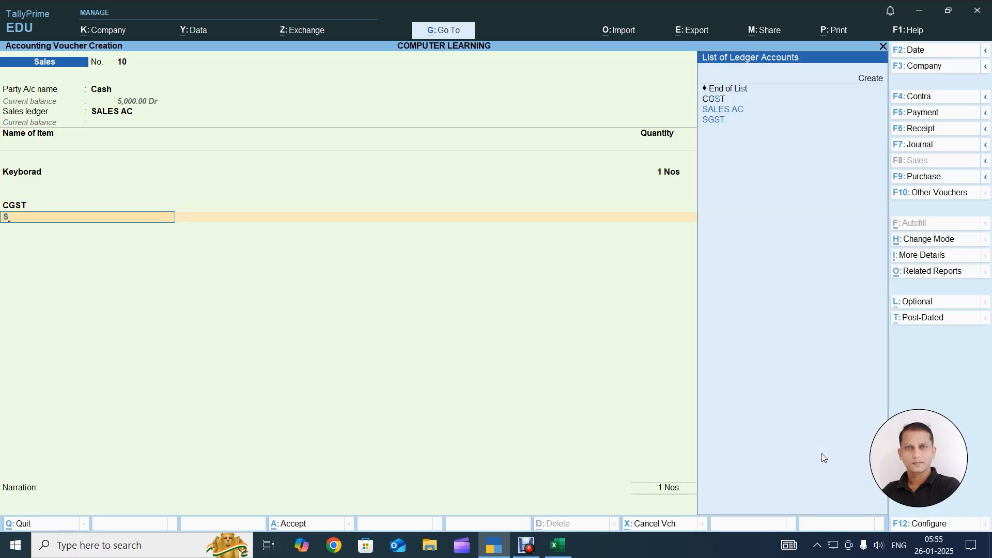
{"action": "key", "text": "Return"}
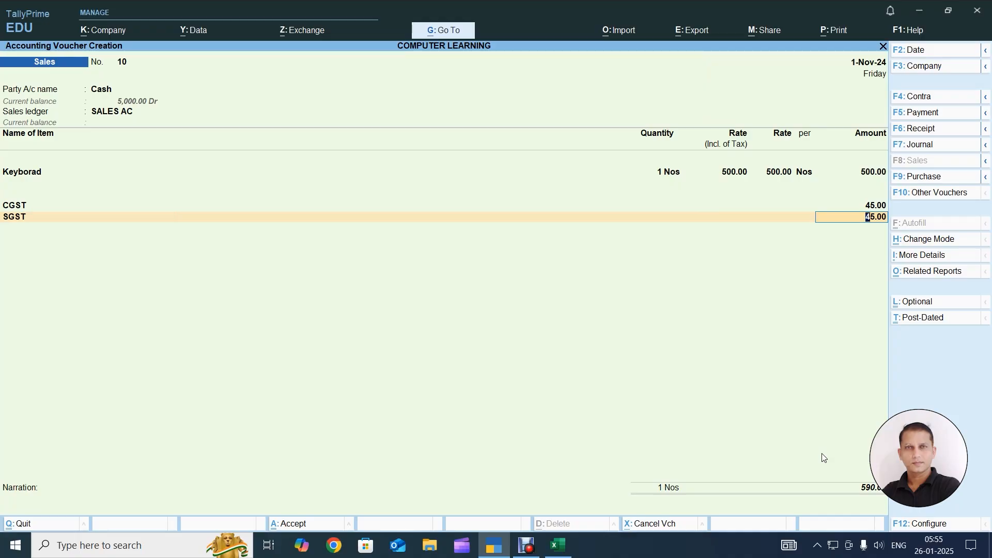
{"action": "key", "text": "Return"}
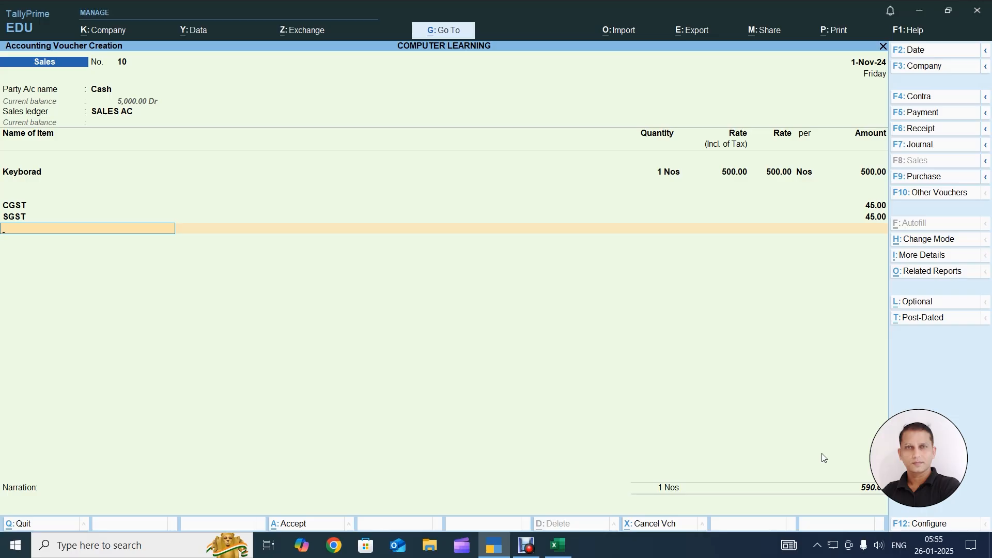
{"action": "key", "text": "Return"}
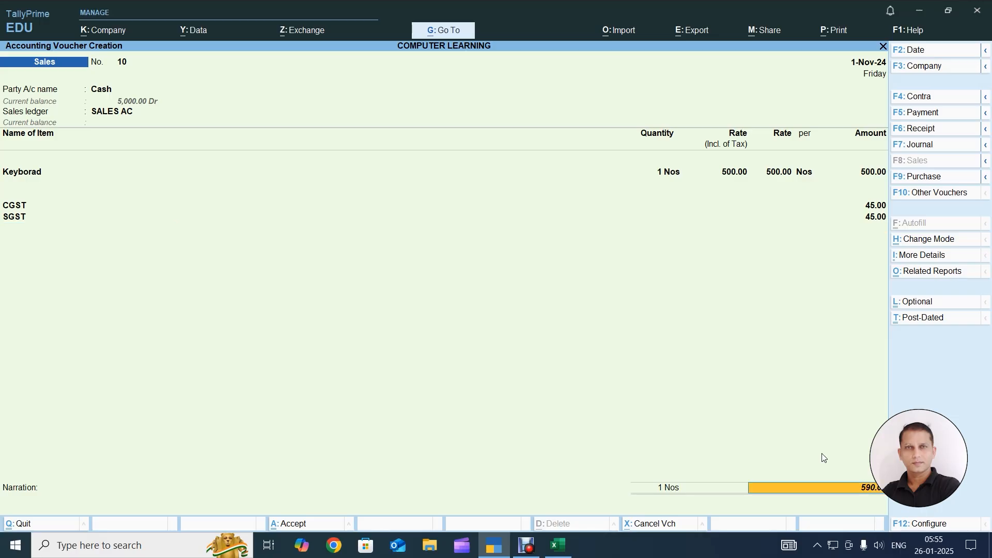